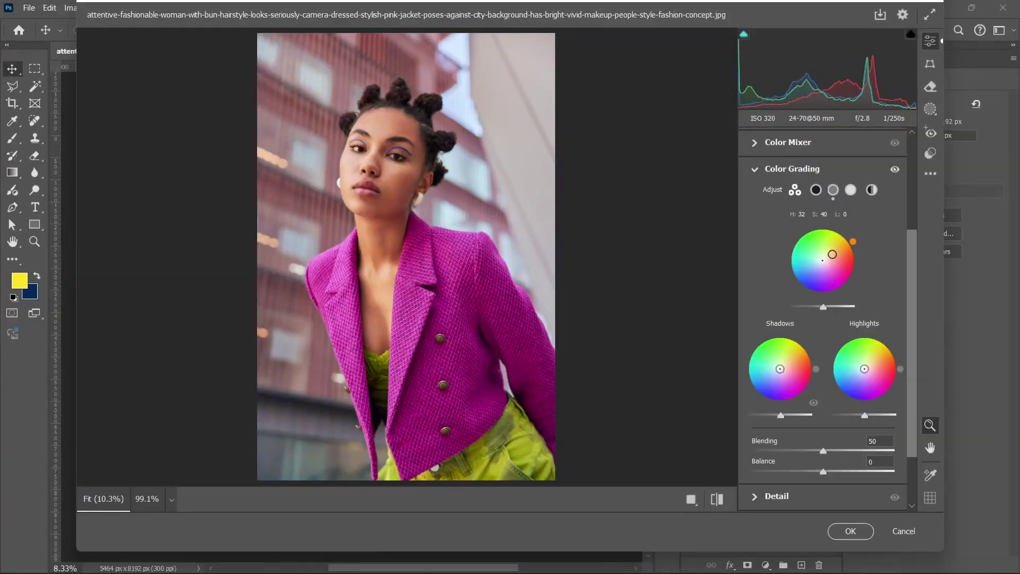
# Raise the photo's Vibrance slightly in the Color settings.
pyautogui.click(757, 168)
pyautogui.click(755, 218)
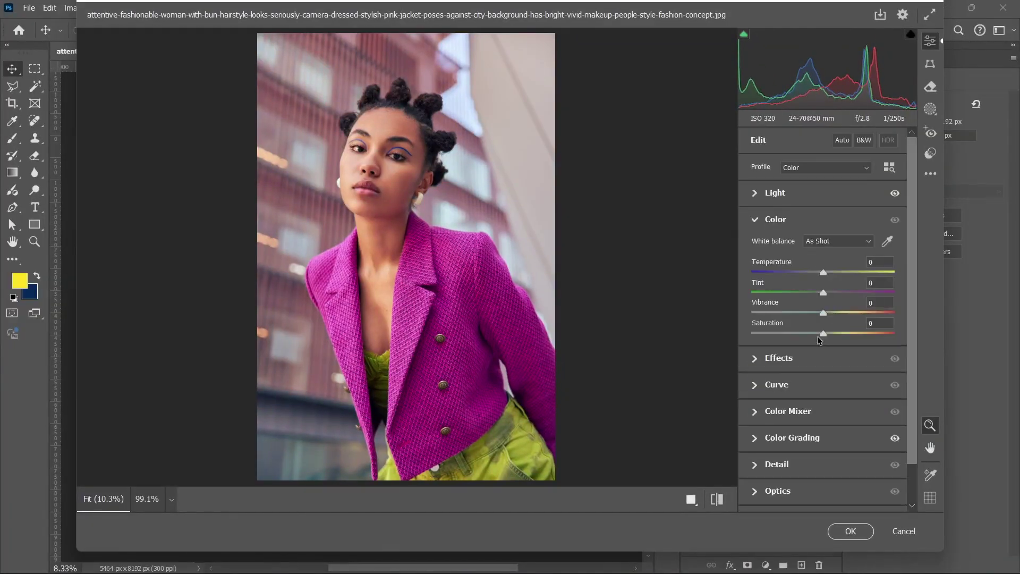
pyautogui.moveTo(823, 313); pyautogui.dragTo(838, 312)
pyautogui.click(755, 218)
# Create a mask for the photo's background and set its Temperature to -10 and Tint to +25.
pyautogui.click(929, 109)
pyautogui.click(881, 175)
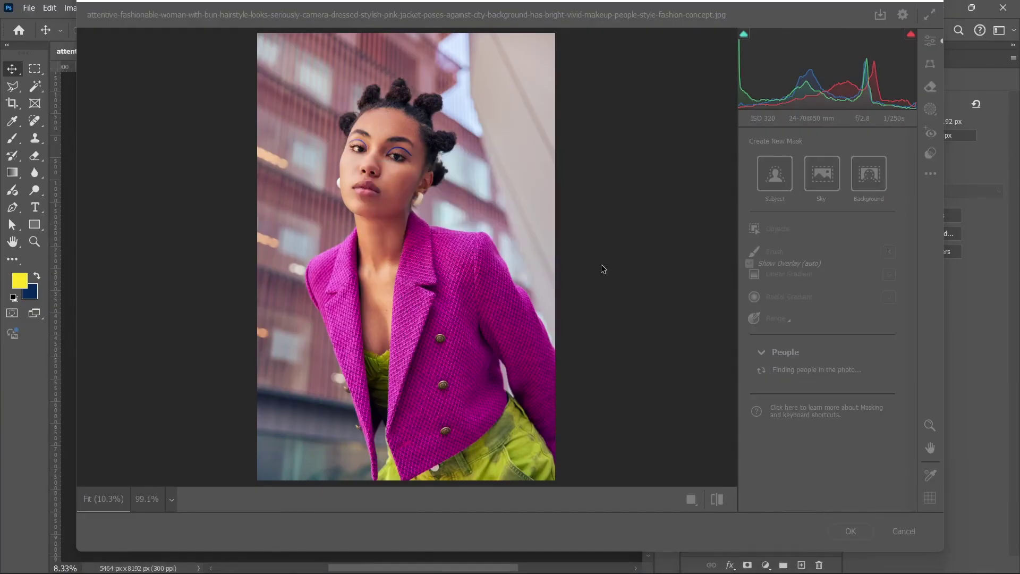
pyautogui.scroll(-5, 826, 398)
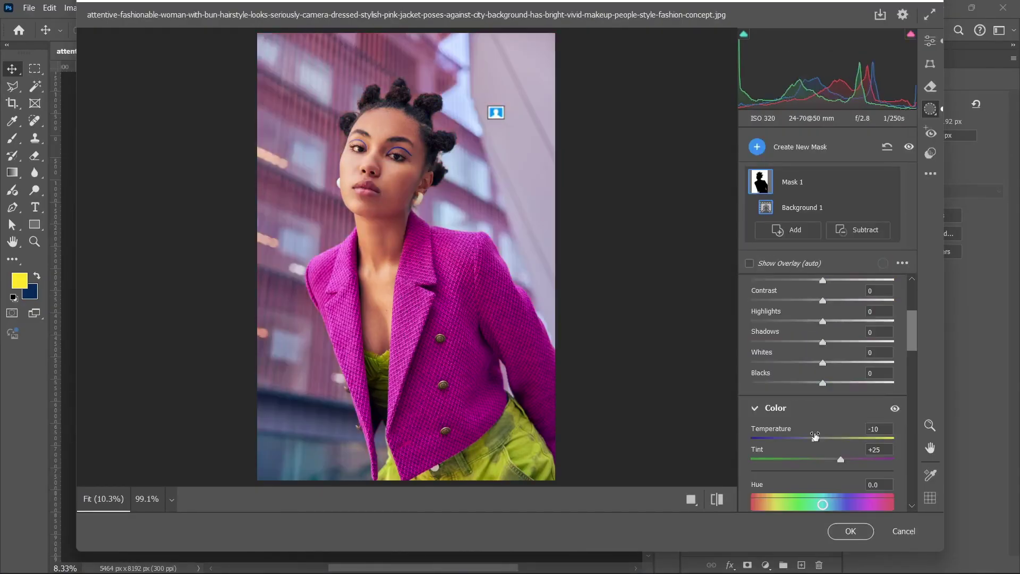
pyautogui.scroll(-5, 820, 393)
# Raise the masked background's Saturation slightly and apply the Camera Raw adjustments.
pyautogui.moveTo(822, 318); pyautogui.dragTo(835, 319)
pyautogui.scroll(6, 829, 361)
pyautogui.scroll(-12, 844, 359)
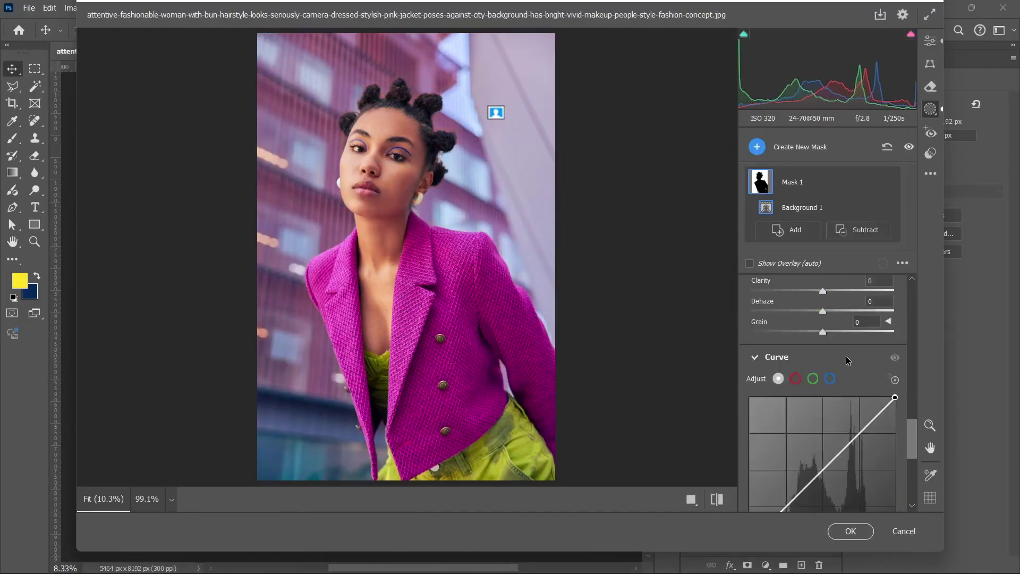
pyautogui.scroll(5, 846, 360)
pyautogui.click(850, 531)
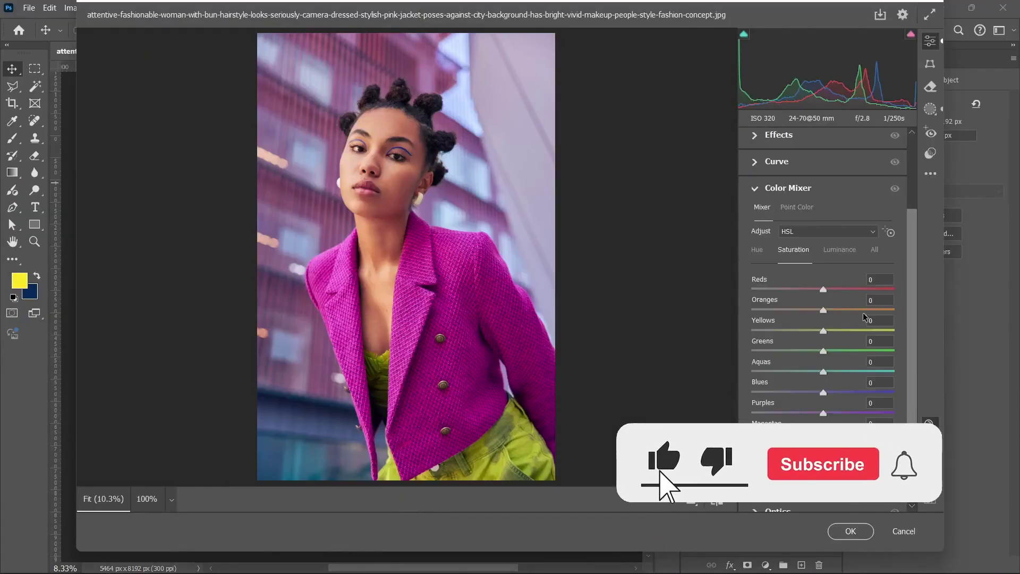
# In the Color Mixer, set Purples saturation to +15 and set the jacket's sampled point color to +27 saturation.
pyautogui.moveTo(824, 413); pyautogui.dragTo(836, 417)
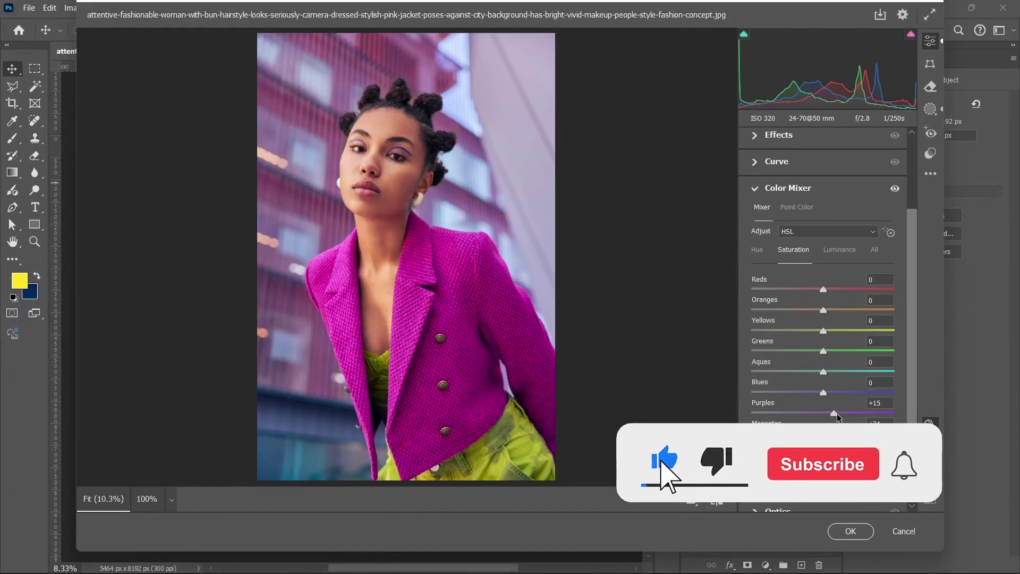
pyautogui.click(797, 207)
pyautogui.click(499, 303)
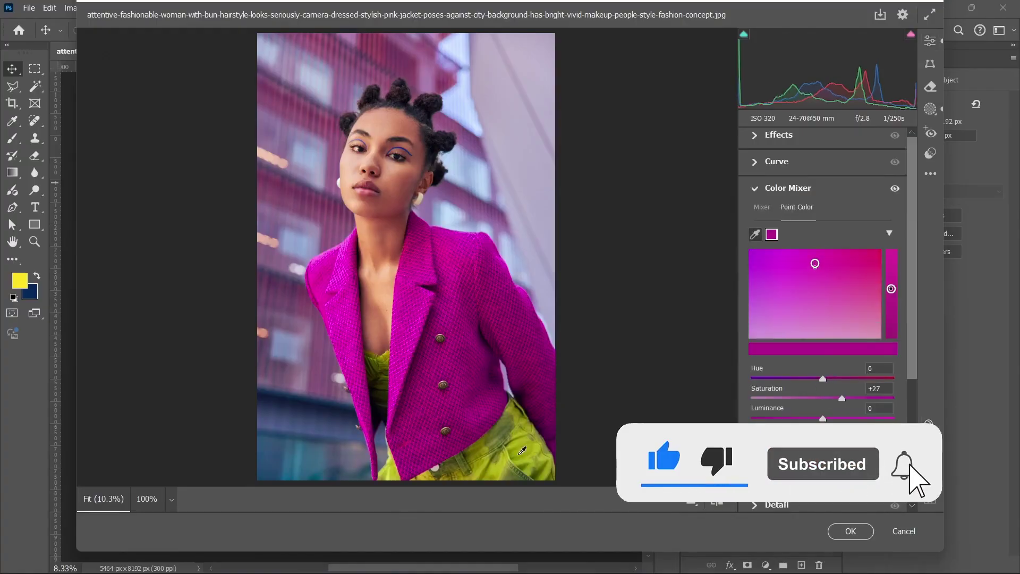
pyautogui.click(850, 530)
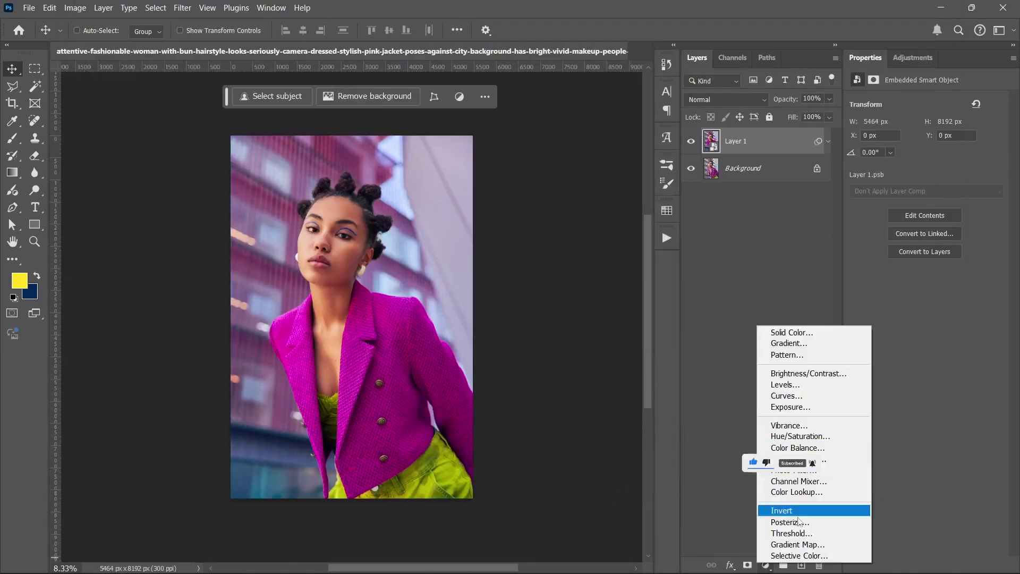
# Add a Selective Color adjustment layer above the photo and set Black to +20 for Greens.
pyautogui.click(784, 557)
pyautogui.moveTo(926, 222); pyautogui.dragTo(918, 222)
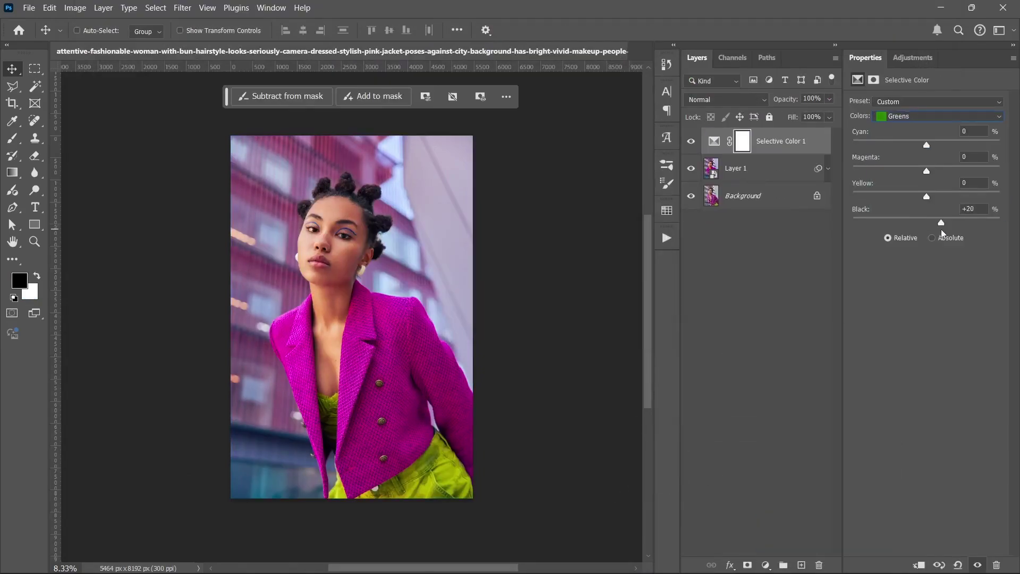
# Add a Levels adjustment layer with the RGB input black point at 17 and white point at 243.
pyautogui.click(765, 565)
pyautogui.click(791, 382)
pyautogui.moveTo(871, 199); pyautogui.dragTo(879, 199)
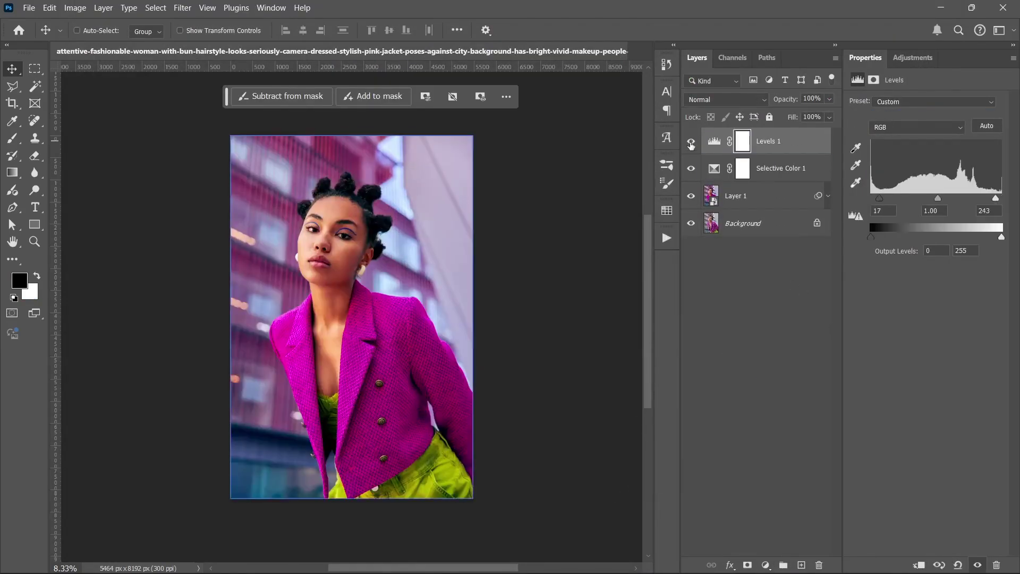
pyautogui.click(753, 294)
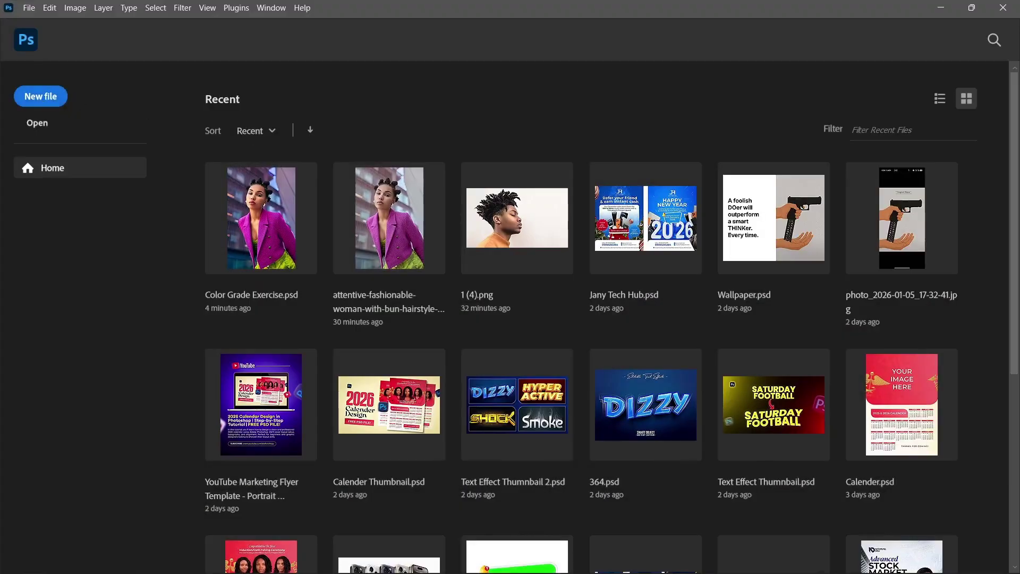
# Open the photo of the woman in the pink jacket from the Downloads folder in Photoshop.
pyautogui.moveTo(237, 561)
pyautogui.click(395, 558)
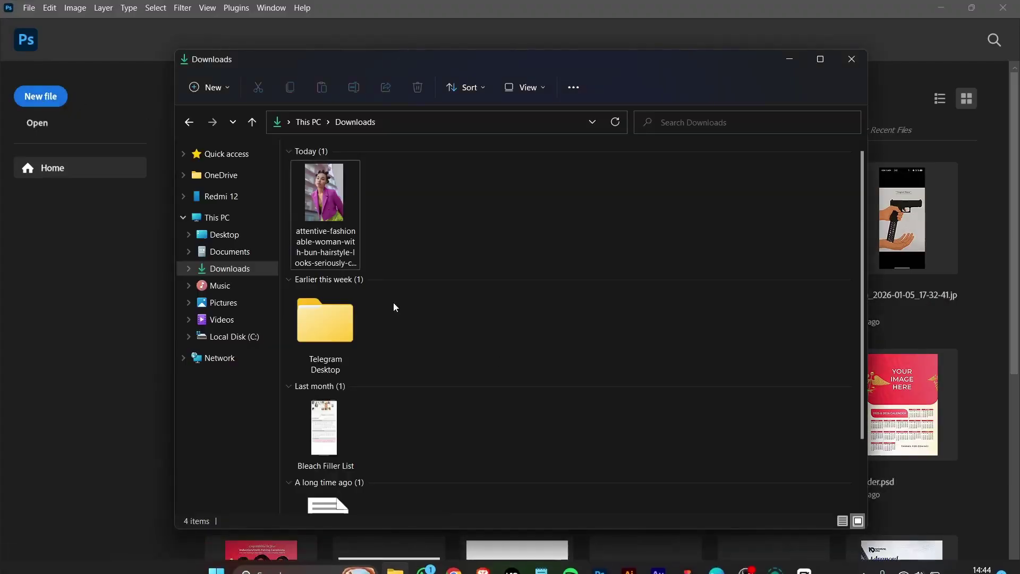
pyautogui.click(333, 210)
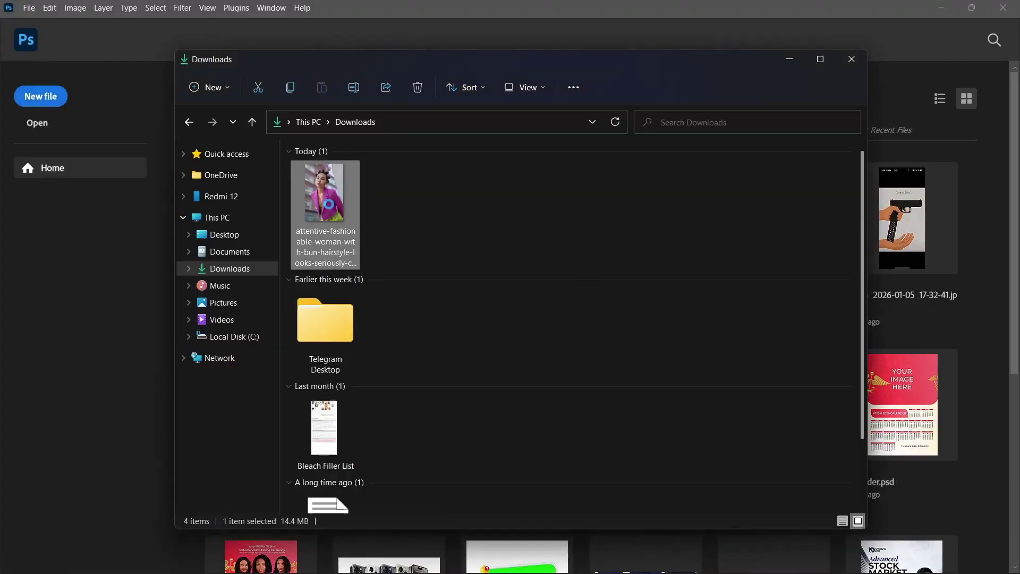
pyautogui.moveTo(329, 209); pyautogui.dragTo(64, 329)
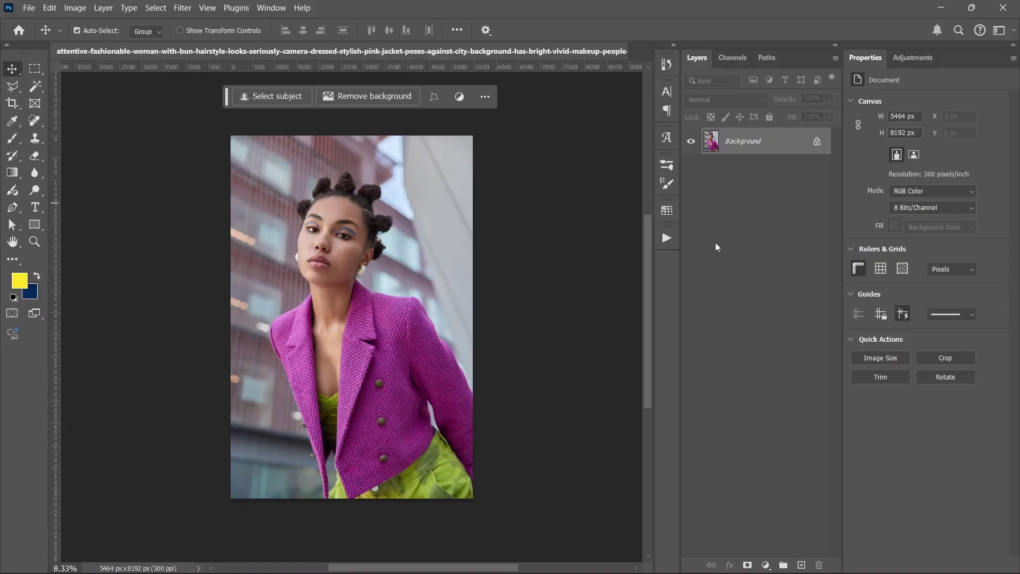
# Duplicate the Background layer and convert the copy to a smart object.
pyautogui.hotkey('ctrl', 'j')
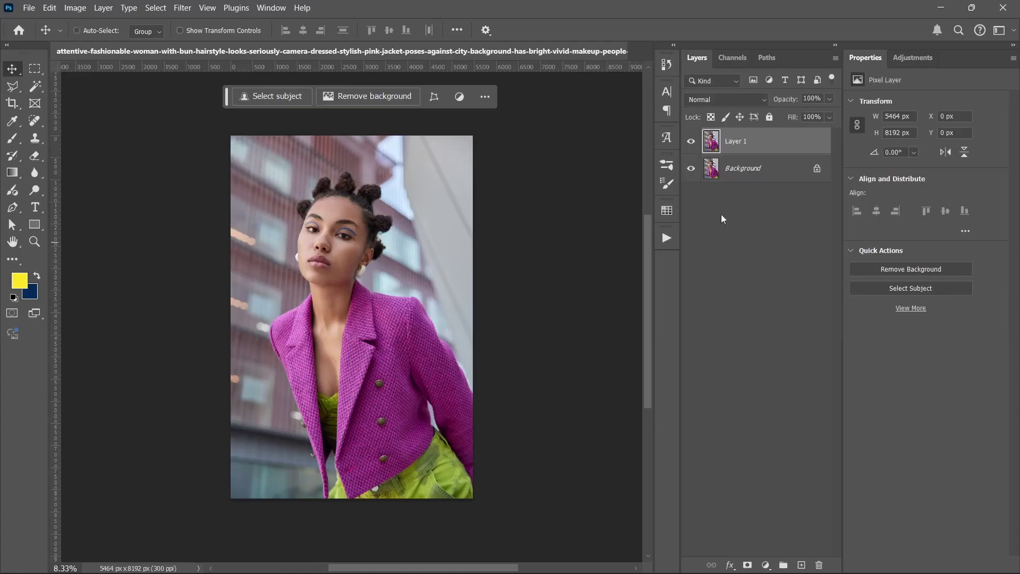
pyautogui.rightClick(774, 141)
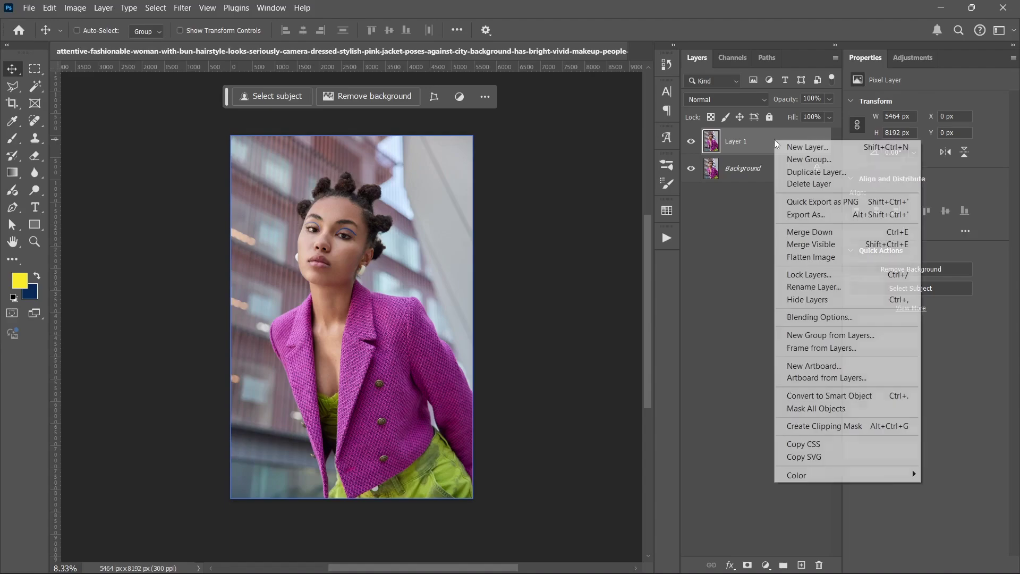
pyautogui.click(800, 395)
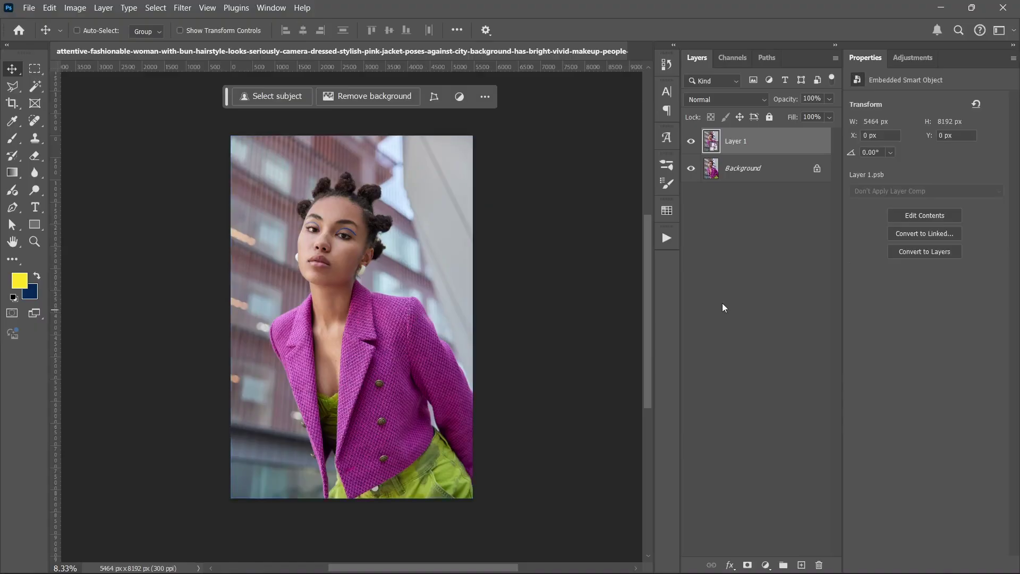
# Open the Camera Raw filter on the smart object Layer 1.
pyautogui.click(736, 168)
pyautogui.click(739, 139)
pyautogui.click(177, 9)
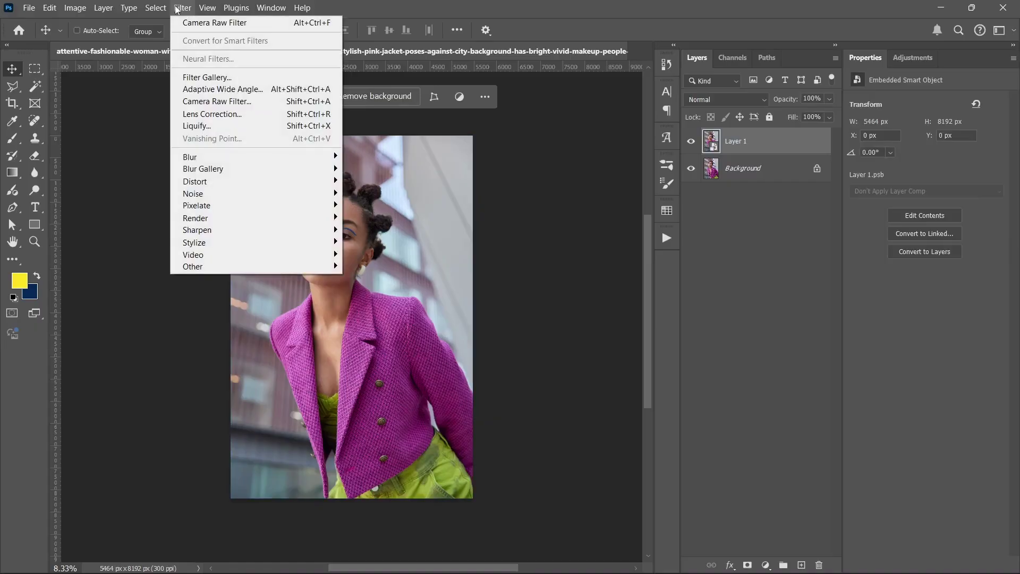
pyautogui.click(200, 103)
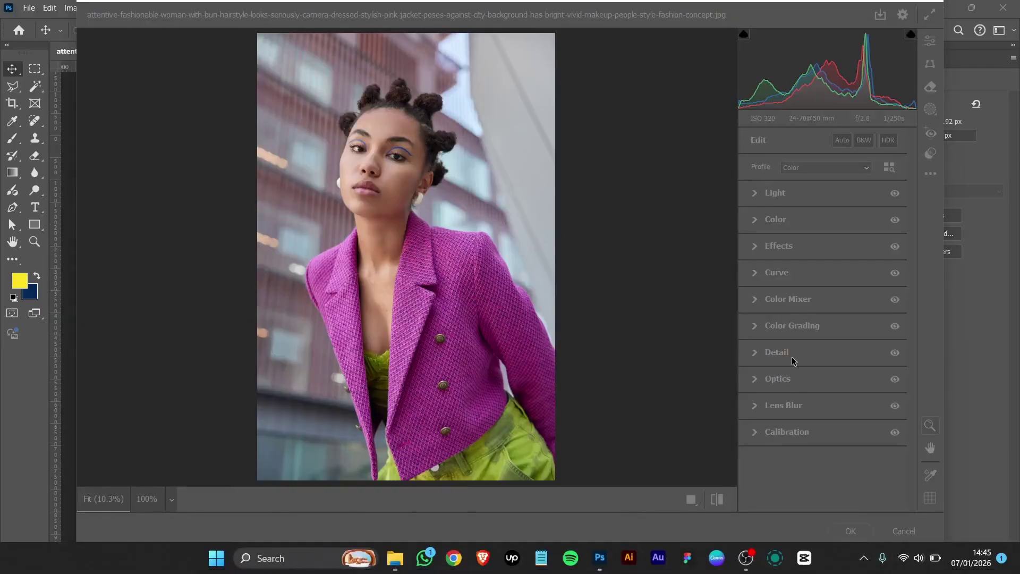
# Turn off the computer's Wi-Fi and return to the Camera Raw window.
pyautogui.press('super+a')
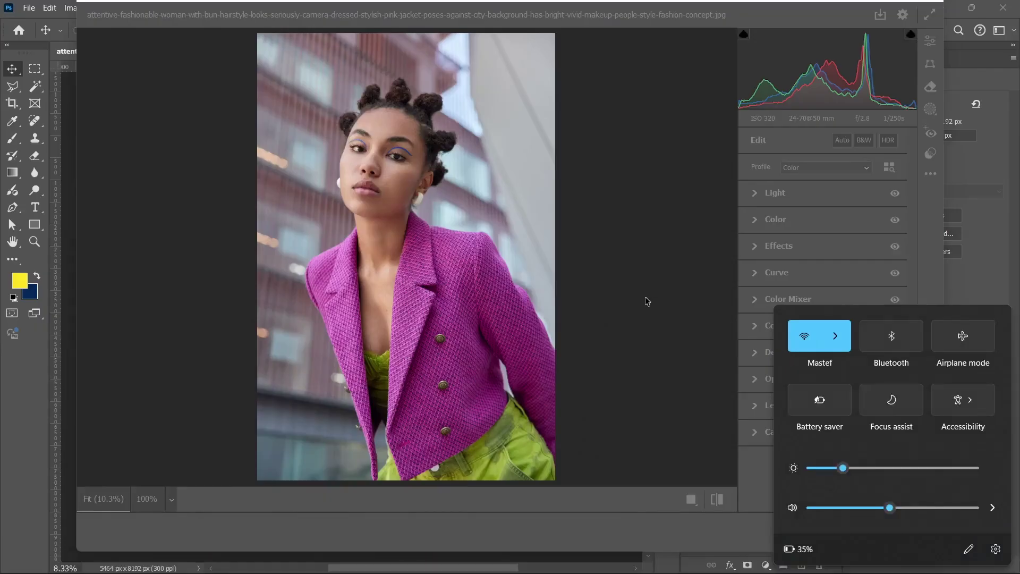
pyautogui.press('Return')
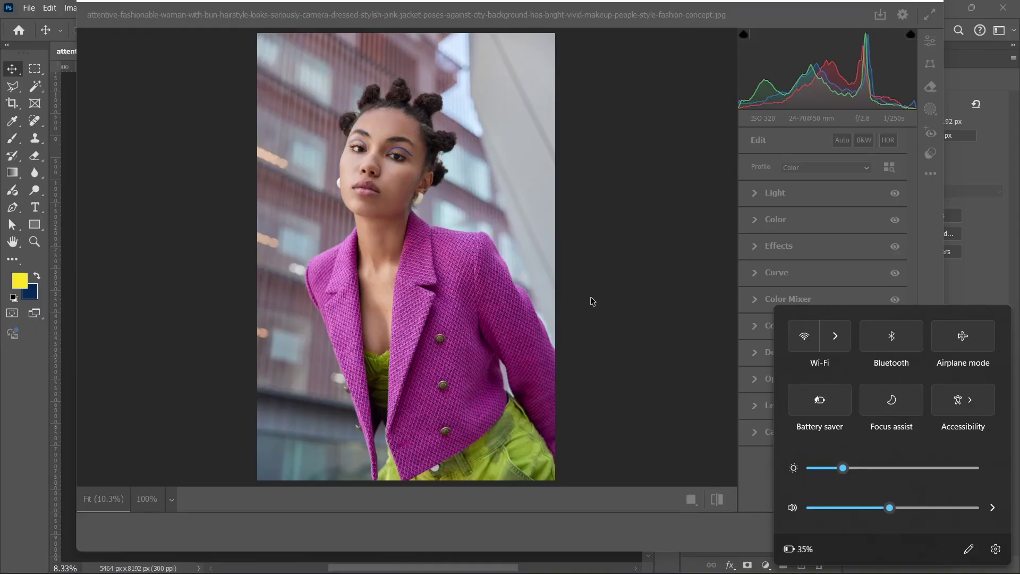
pyautogui.click(590, 297)
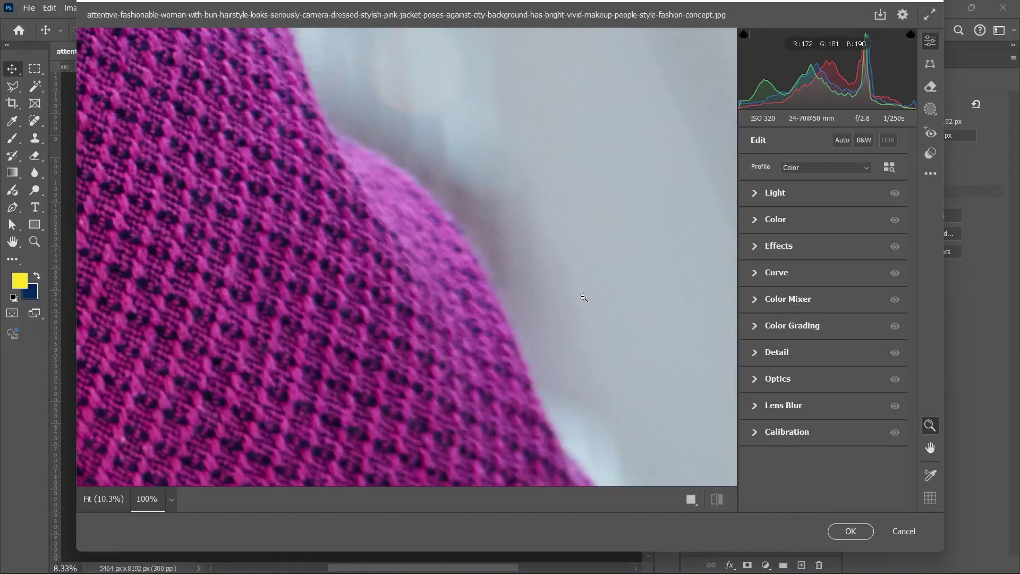
pyautogui.keyDown('alt'); pyautogui.click(583, 297); pyautogui.keyUp('alt')
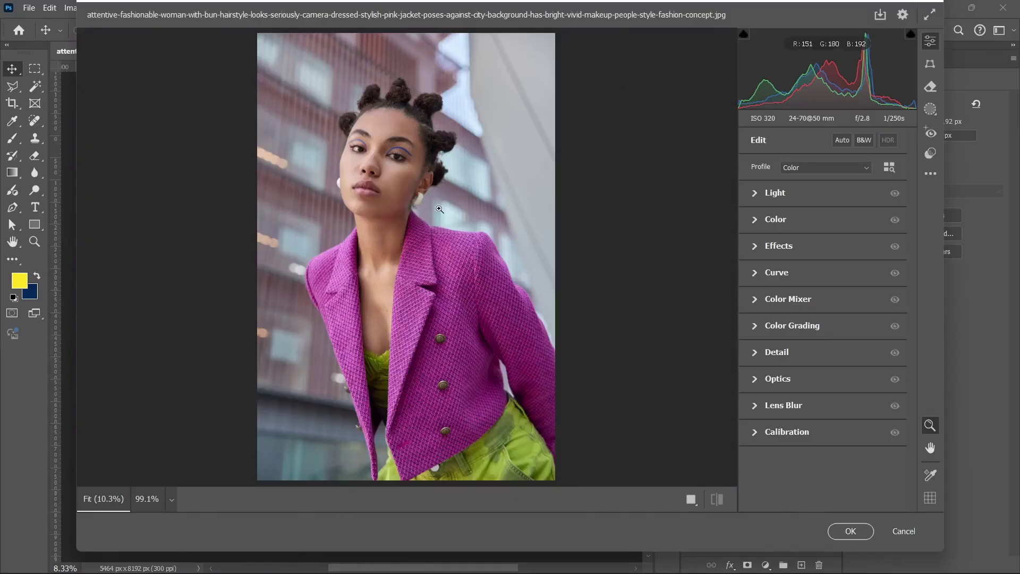
# Set the photo's Contrast to +18 in the Light settings.
pyautogui.click(754, 219)
pyautogui.click(755, 219)
pyautogui.click(754, 192)
pyautogui.click(834, 246)
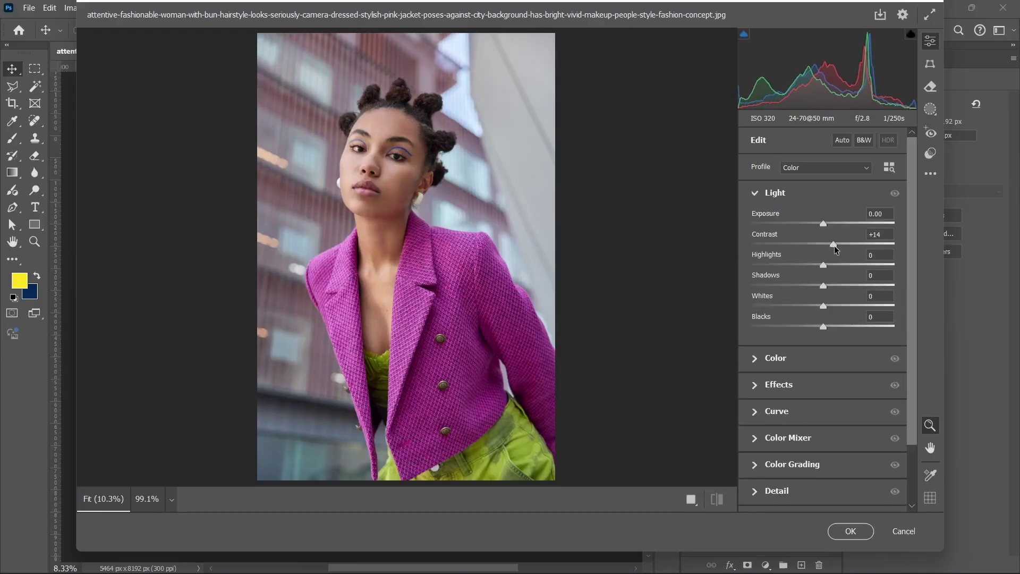
# Compare the contrast edit with the default settings by switching between both versions, and close the Light settings.
pyautogui.click(719, 500)
pyautogui.click(719, 501)
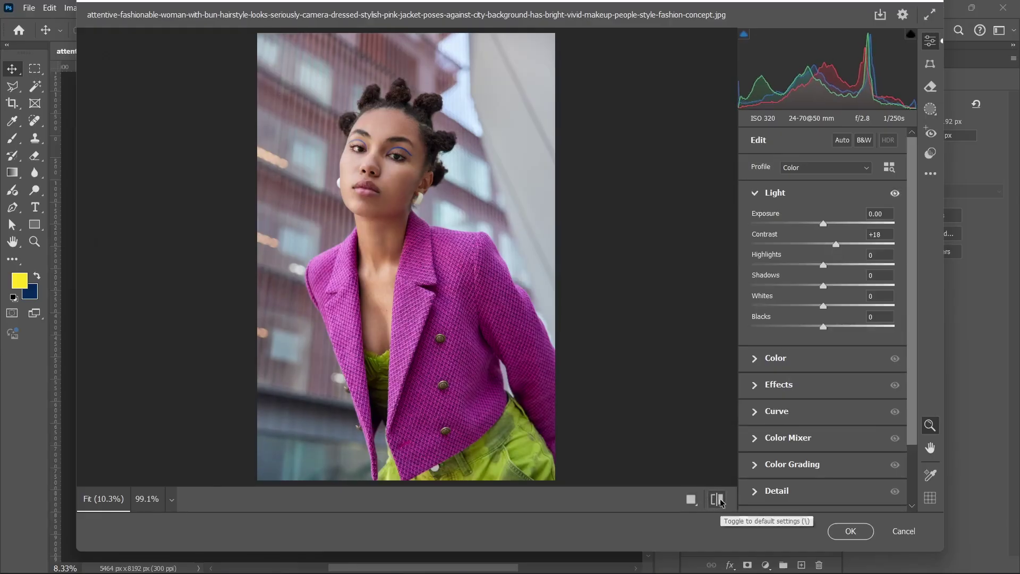
pyautogui.click(720, 501)
pyautogui.click(719, 500)
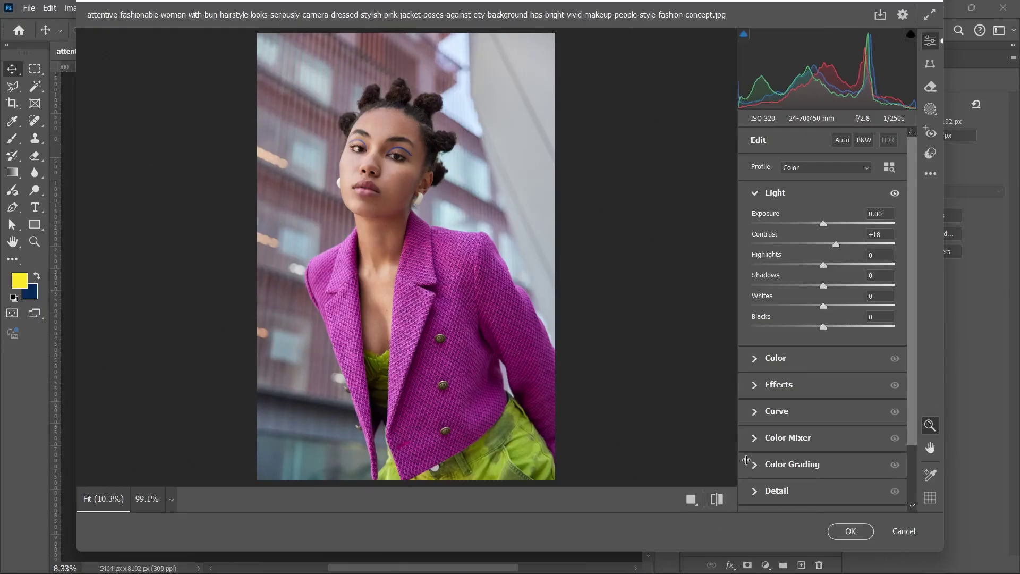
pyautogui.click(759, 193)
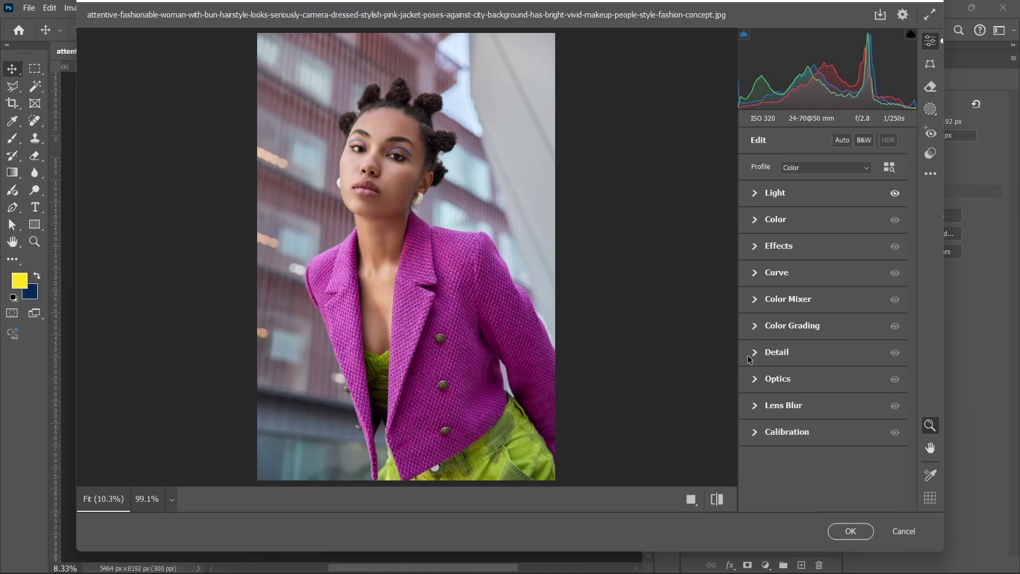
# Try a Blue Primary Saturation of +20 in the Calibration settings and reset it.
pyautogui.click(759, 431)
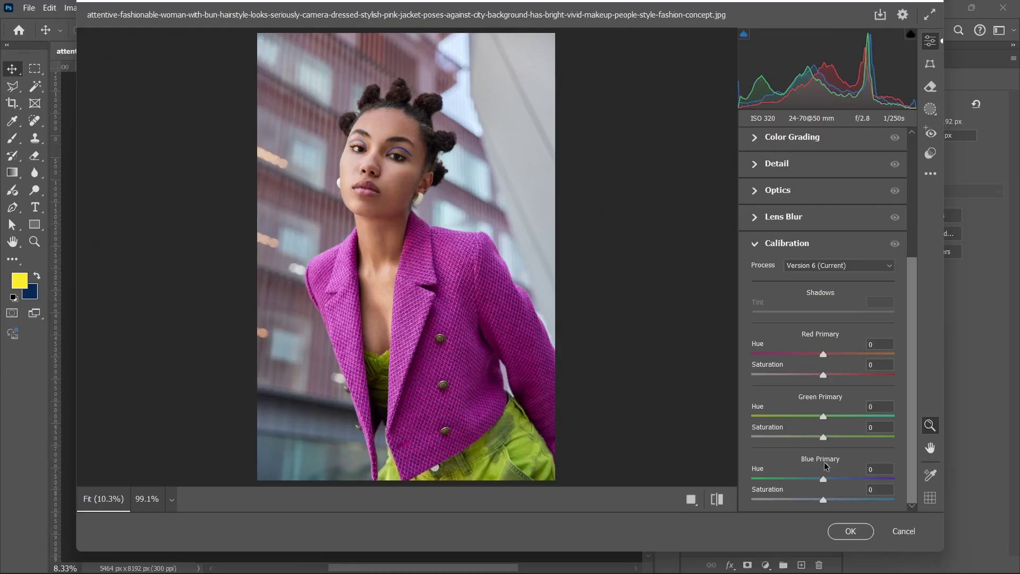
pyautogui.moveTo(824, 498); pyautogui.dragTo(838, 499)
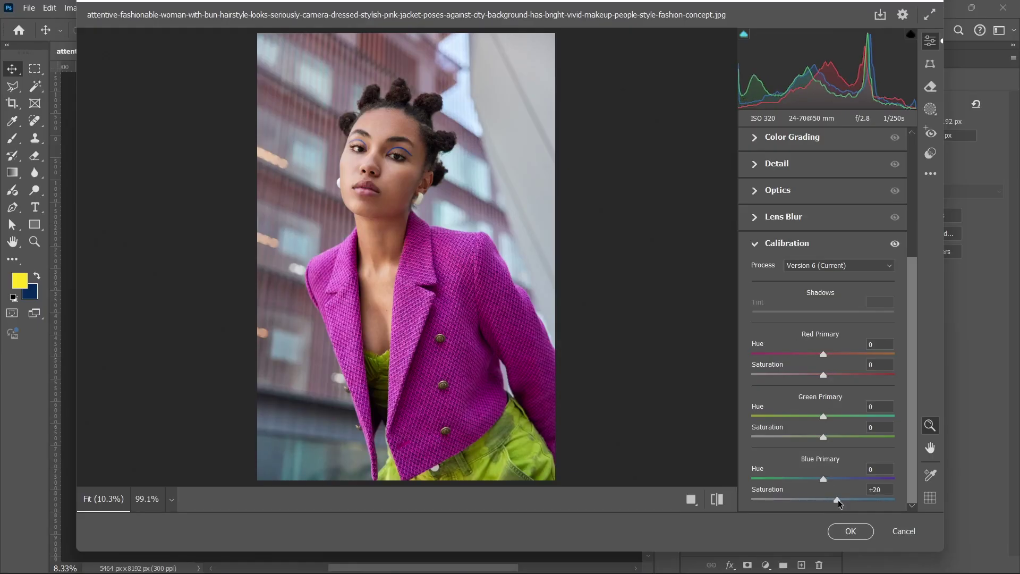
pyautogui.doubleClick(836, 499)
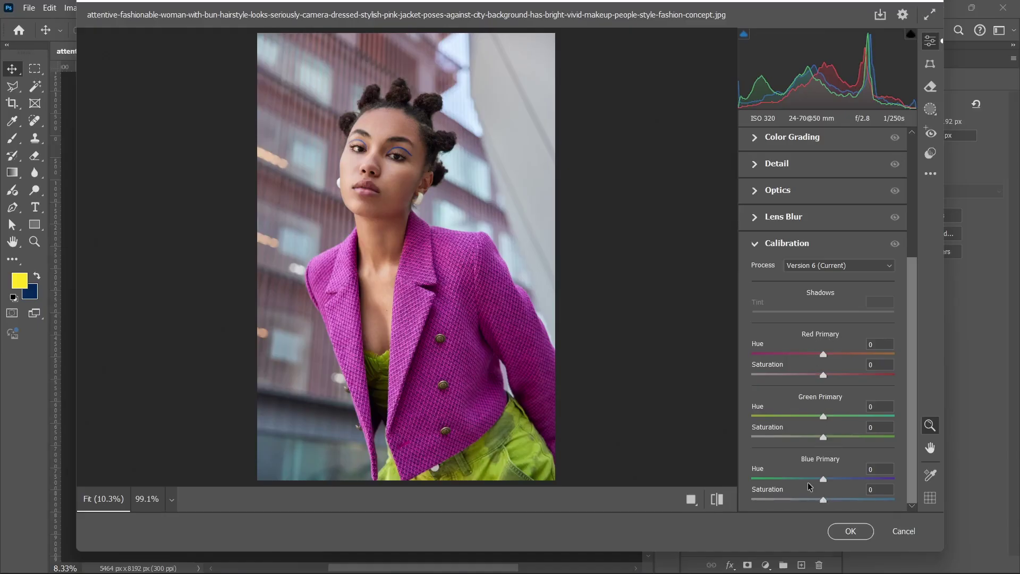
# Try raising the Red Primary and Green Primary Saturation in Calibration, resetting each one.
pyautogui.scroll(5, 796, 370)
pyautogui.scroll(-5, 795, 370)
pyautogui.moveTo(823, 375); pyautogui.dragTo(838, 376)
pyautogui.doubleClick(838, 376)
pyautogui.moveTo(823, 437); pyautogui.dragTo(838, 436)
pyautogui.doubleClick(837, 436)
# Set the Blue Primary Saturation to +21 and close the Calibration settings.
pyautogui.moveTo(823, 499); pyautogui.dragTo(841, 500)
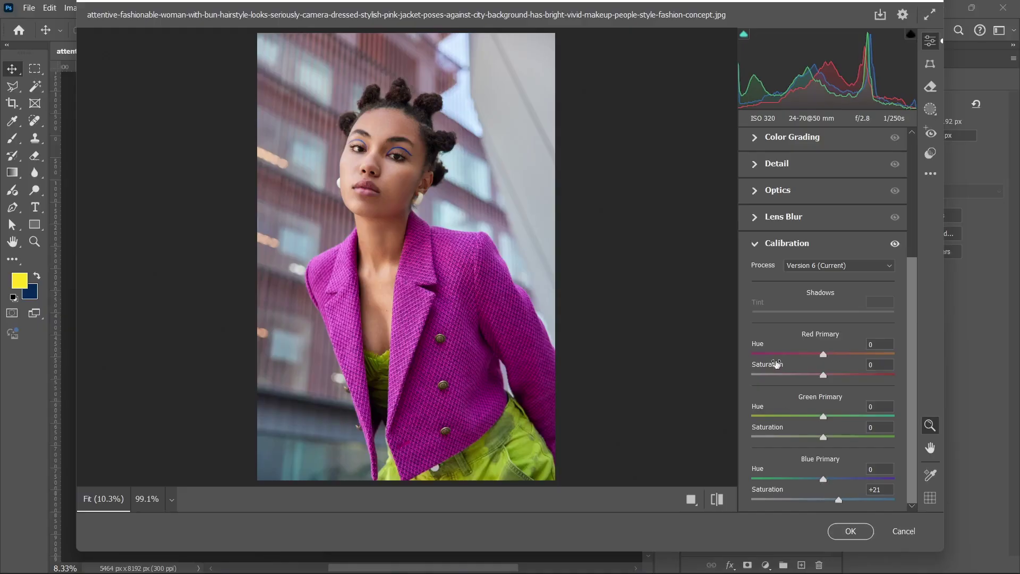
pyautogui.click(761, 243)
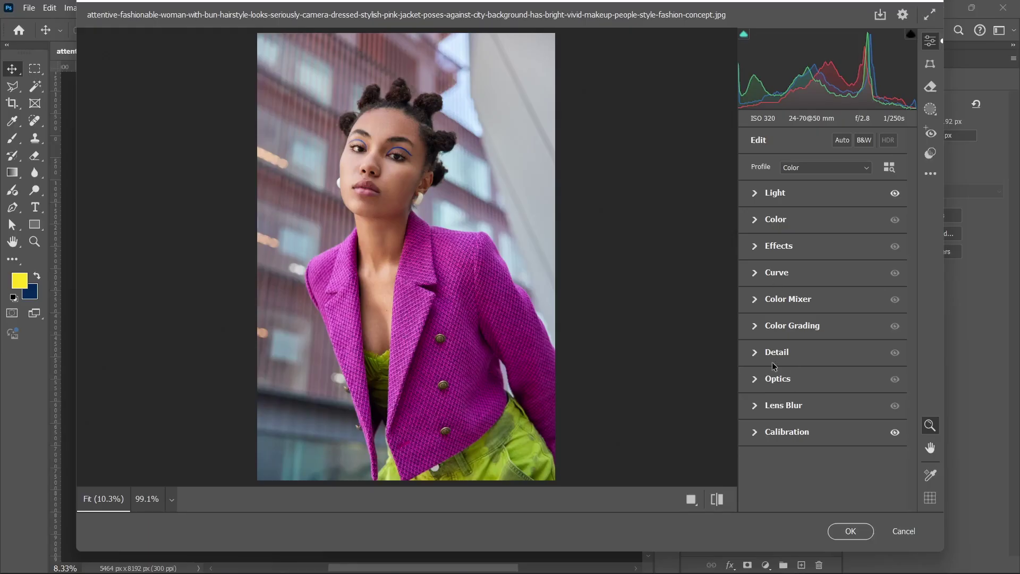
# Tint the midtones orange in the Color Grading settings, with hue 32 and saturation 40.
pyautogui.click(758, 325)
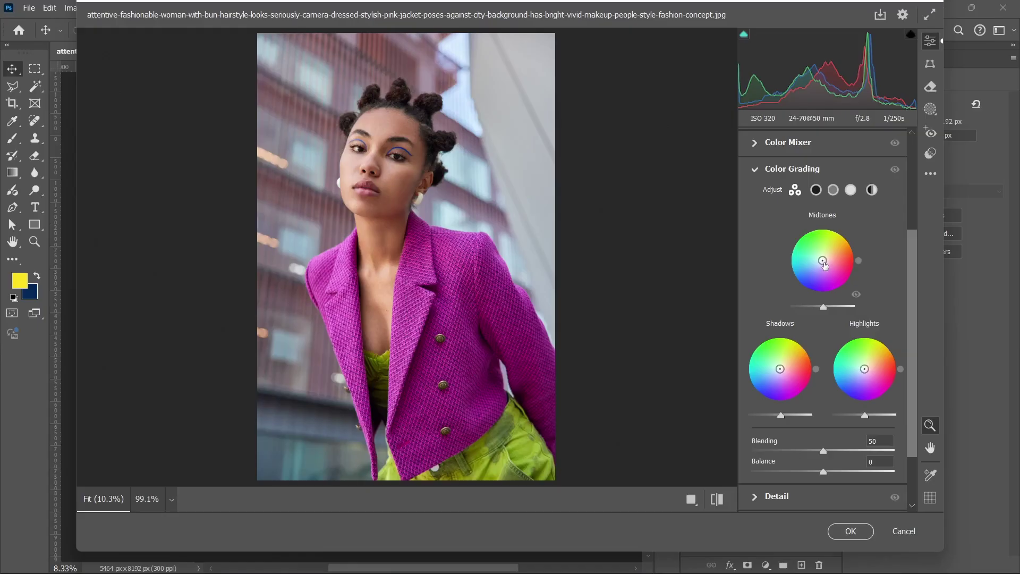
pyautogui.moveTo(823, 264); pyautogui.dragTo(827, 256)
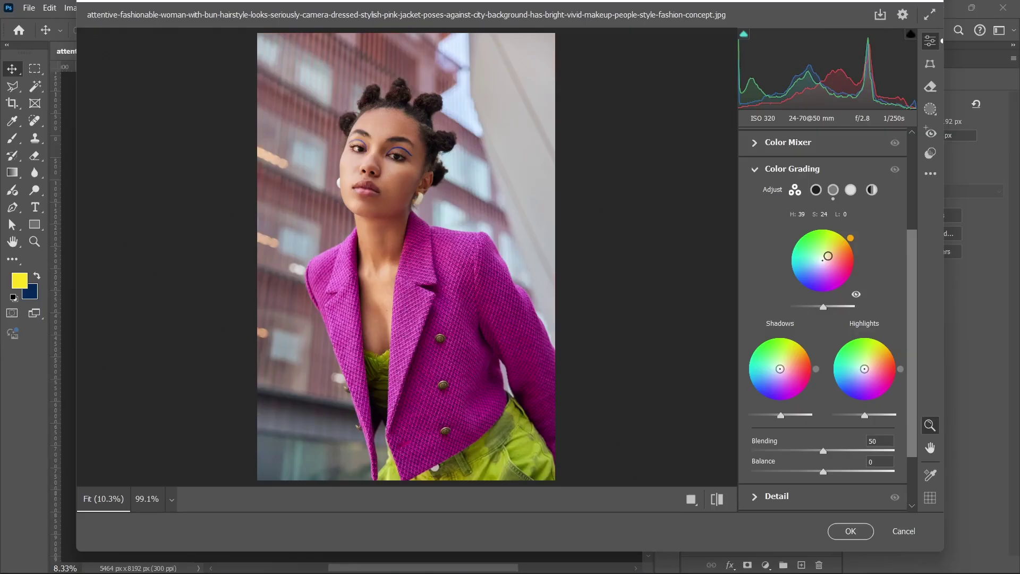
pyautogui.moveTo(827, 256); pyautogui.dragTo(842, 244)
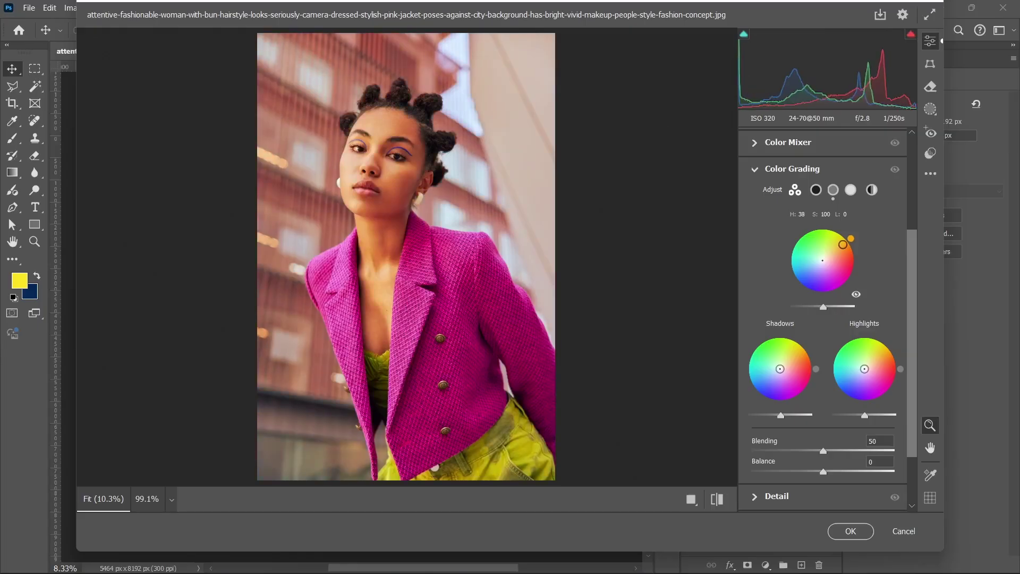
pyautogui.moveTo(843, 244); pyautogui.dragTo(823, 259)
pyautogui.moveTo(823, 259); pyautogui.dragTo(832, 255)
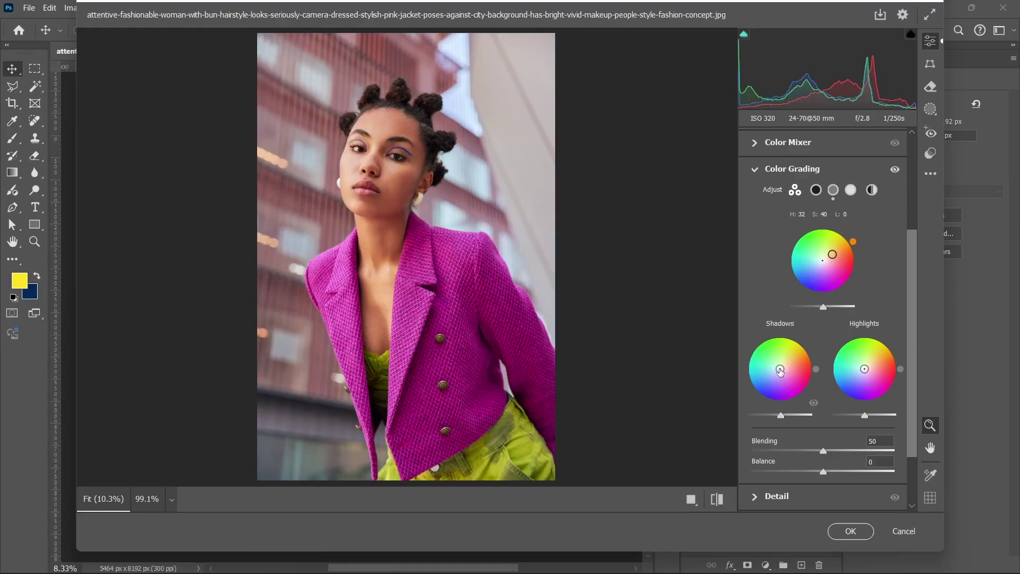
# Tint the shadows blue with hue 231 and saturation 30, and give the highlights a faint yellow-orange tint.
pyautogui.moveTo(780, 371); pyautogui.dragTo(774, 376)
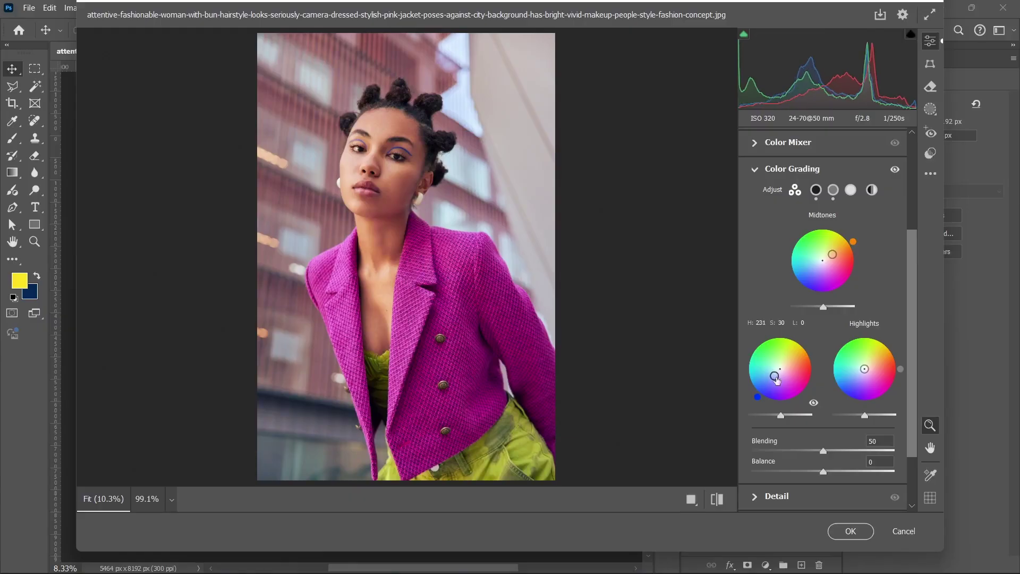
pyautogui.moveTo(864, 371); pyautogui.dragTo(866, 366)
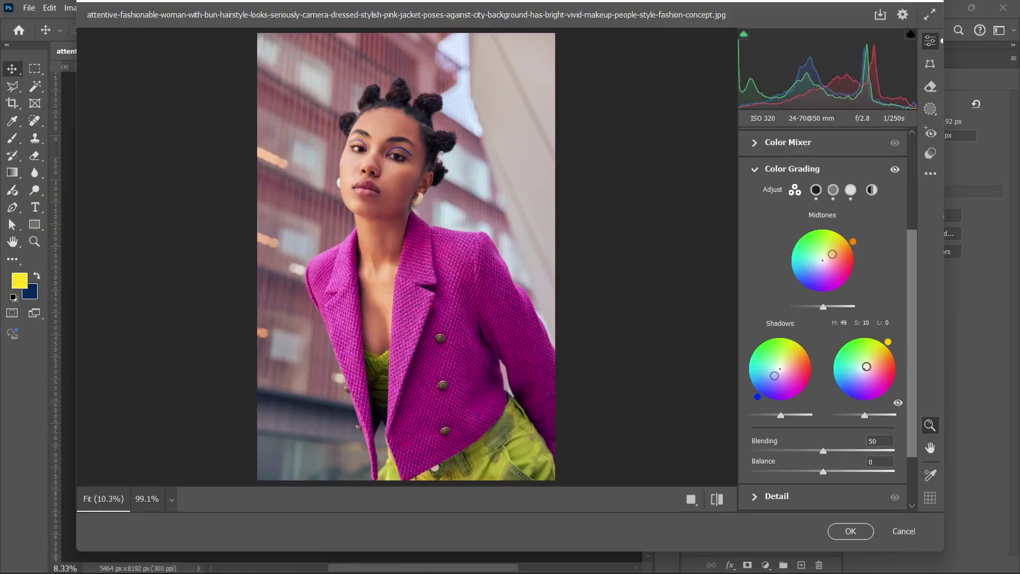
pyautogui.moveTo(866, 366); pyautogui.dragTo(867, 367)
# Compare the color grading with the default settings by switching between both versions, and close the Color Grading settings.
pyautogui.click(717, 498)
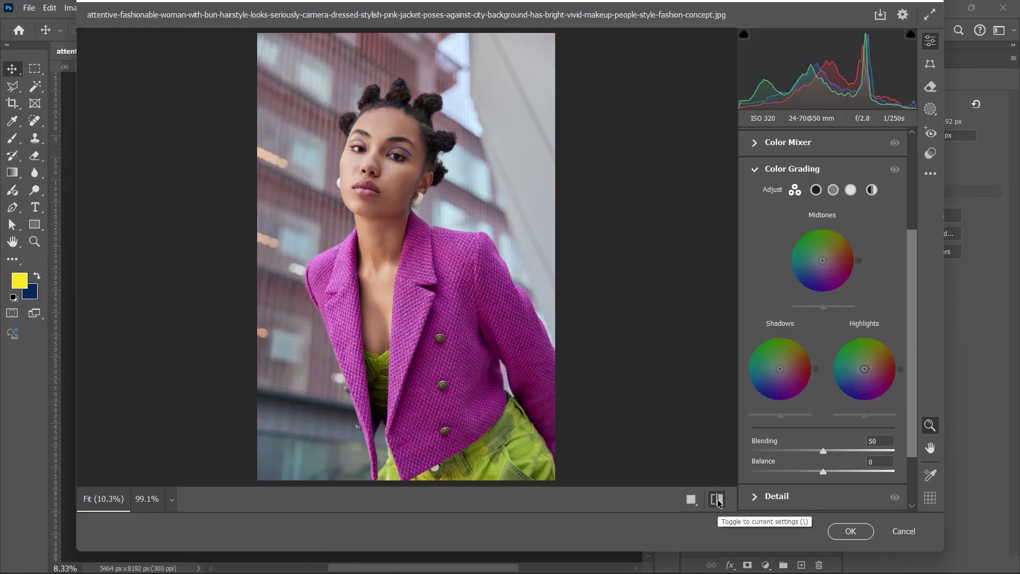
pyautogui.click(717, 499)
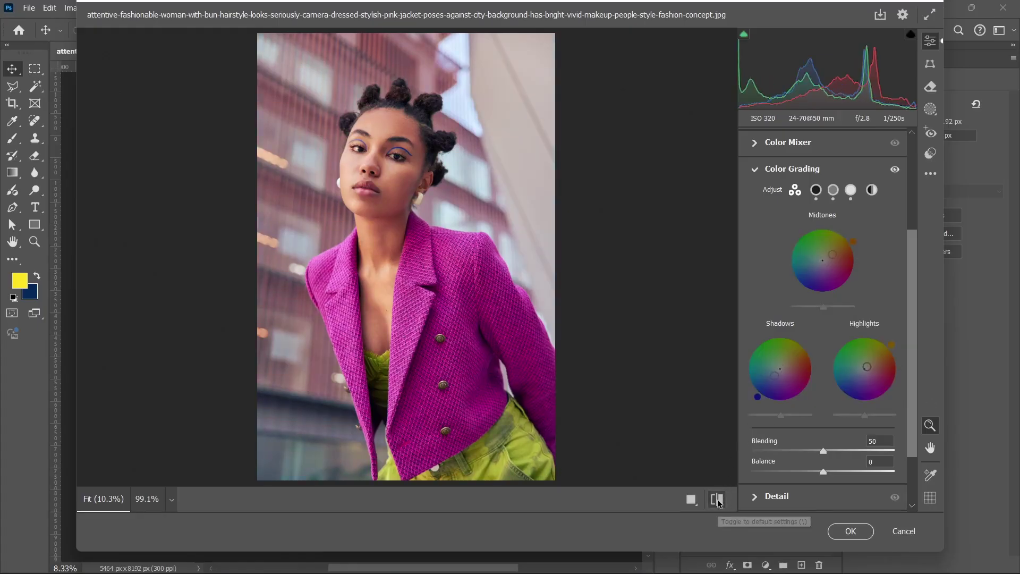
pyautogui.click(755, 168)
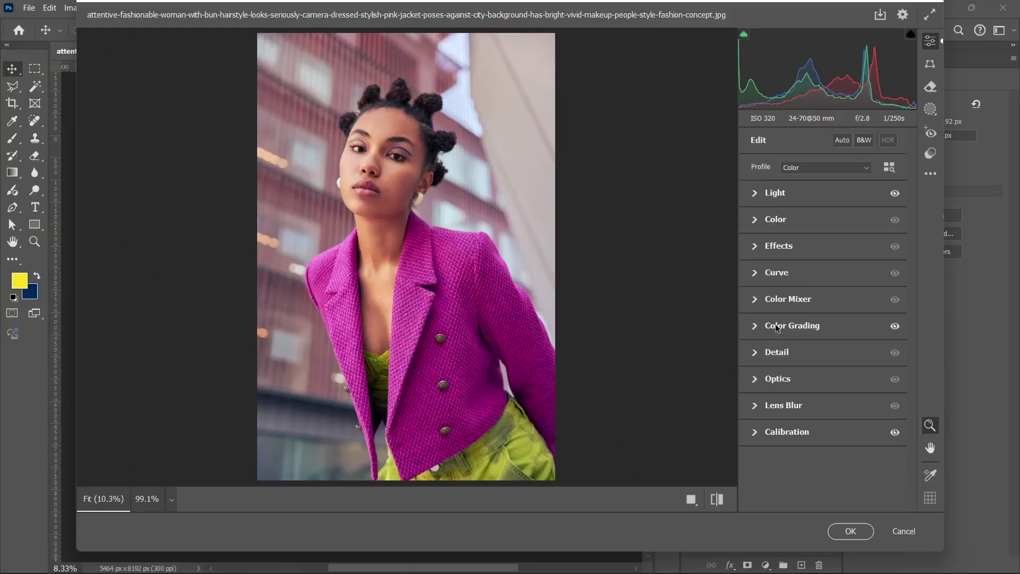
# Raise the Vibrance in the Color settings and compare the edit with the default settings.
pyautogui.click(770, 246)
pyautogui.click(768, 244)
pyautogui.click(765, 197)
pyautogui.click(765, 197)
pyautogui.click(767, 220)
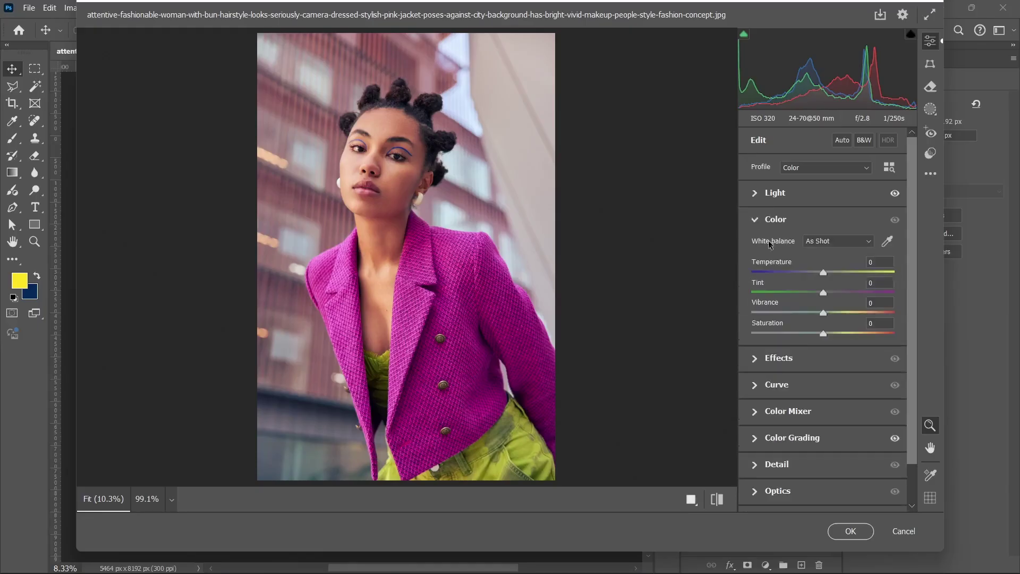
pyautogui.moveTo(816, 314); pyautogui.dragTo(839, 321)
pyautogui.click(764, 221)
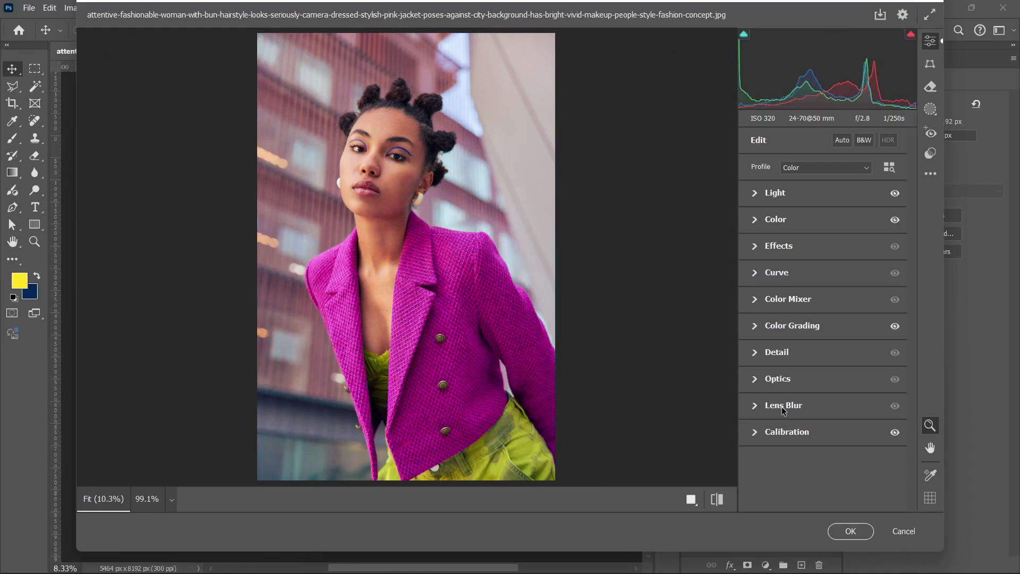
pyautogui.click(718, 500)
pyautogui.click(718, 500)
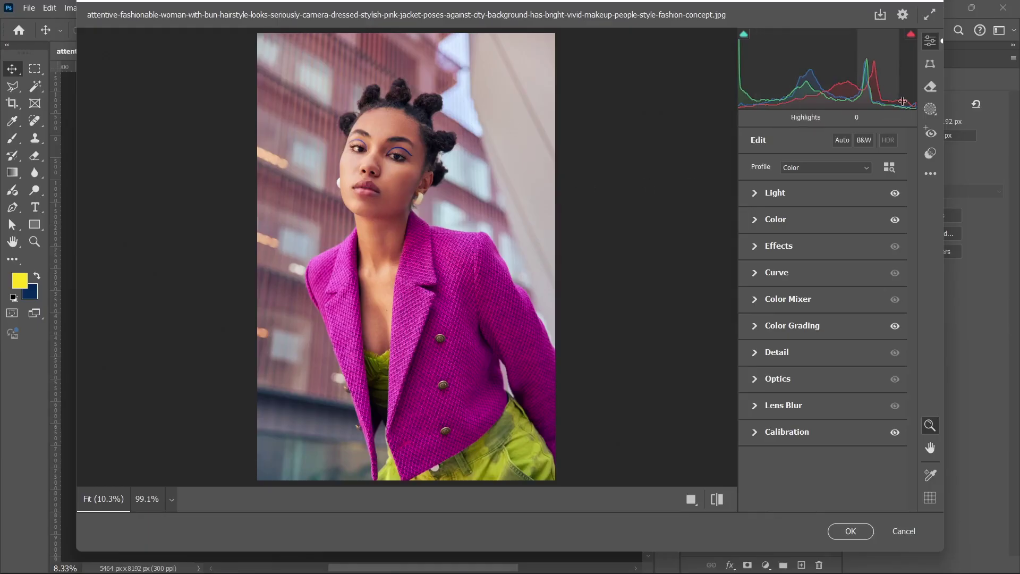
# Create a Background mask and set its Temperature to -13, Tint to +25 and Saturation to +19.
pyautogui.click(929, 109)
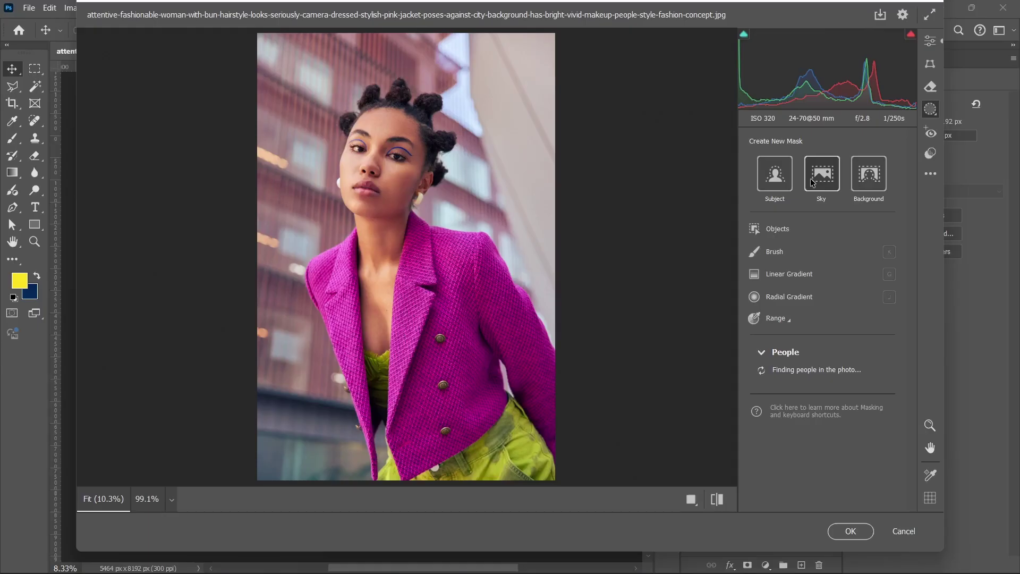
pyautogui.click(882, 175)
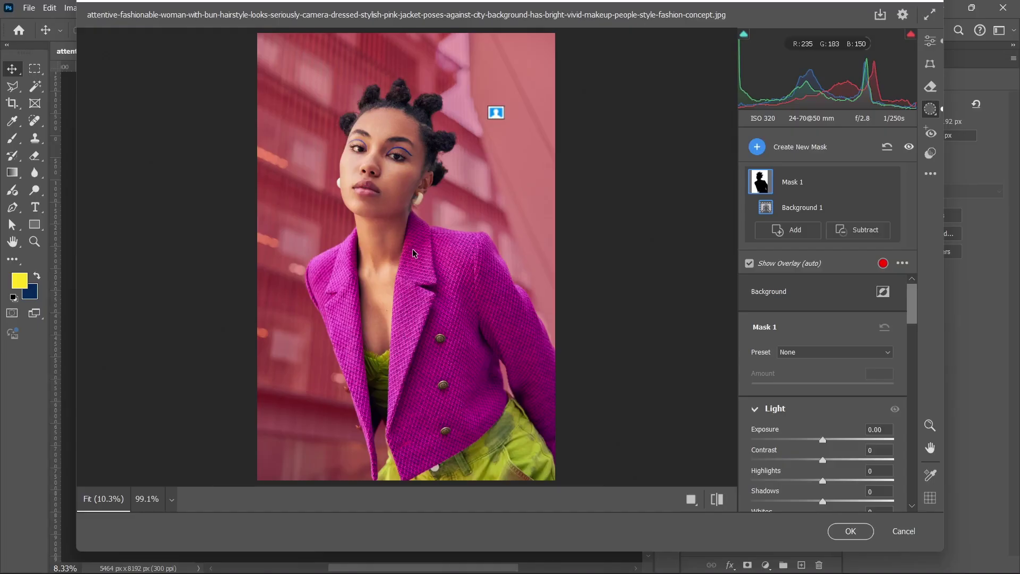
pyautogui.scroll(-5, 827, 398)
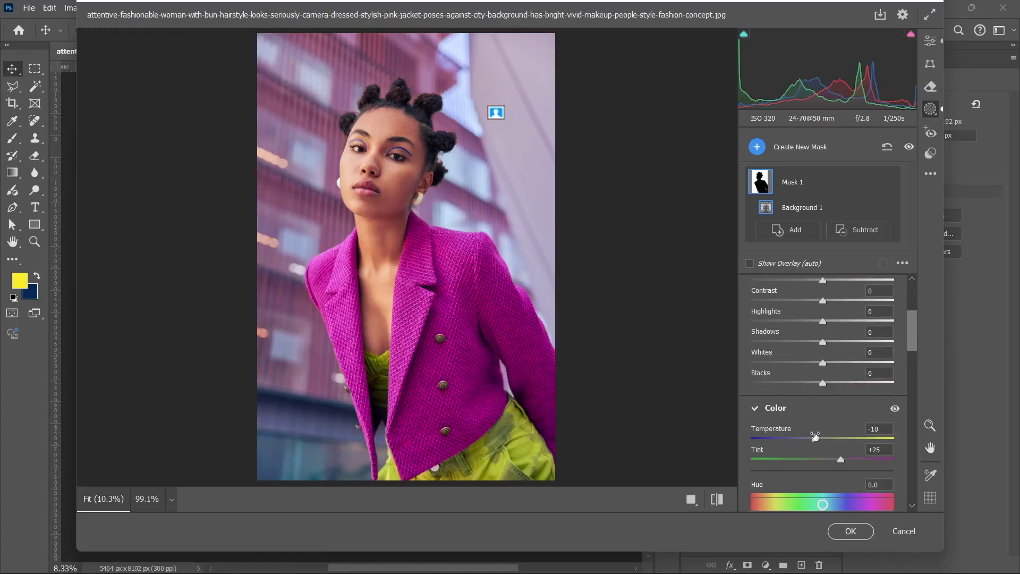
pyautogui.scroll(-5, 815, 435)
pyautogui.moveTo(830, 317)
pyautogui.mouseDown()
pyautogui.moveTo(809, 318)
pyautogui.moveTo(834, 319)
pyautogui.mouseUp()
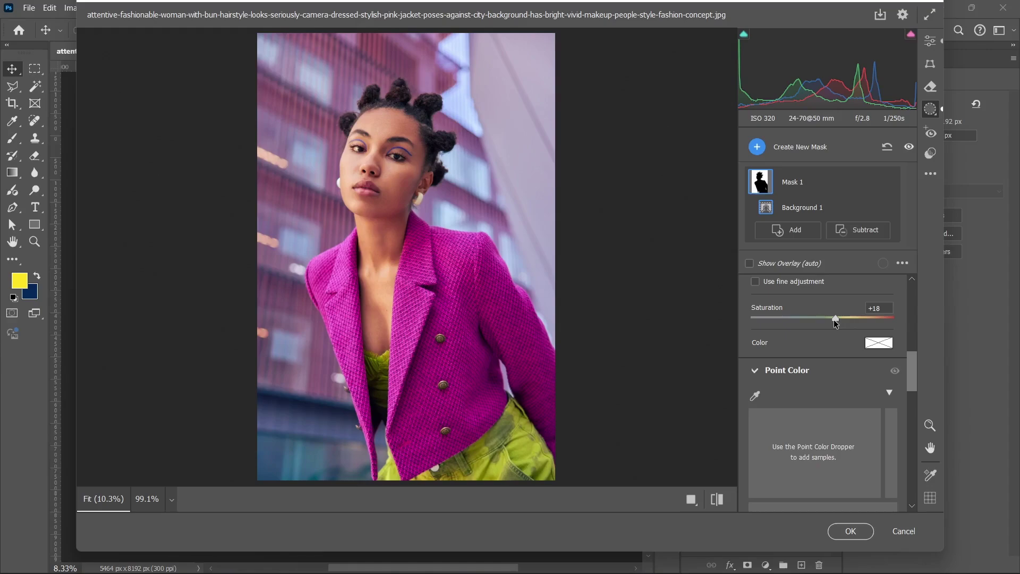
# Raise the background mask's Contrast slightly and apply the Camera Raw edits to the smart object.
pyautogui.scroll(5, 827, 384)
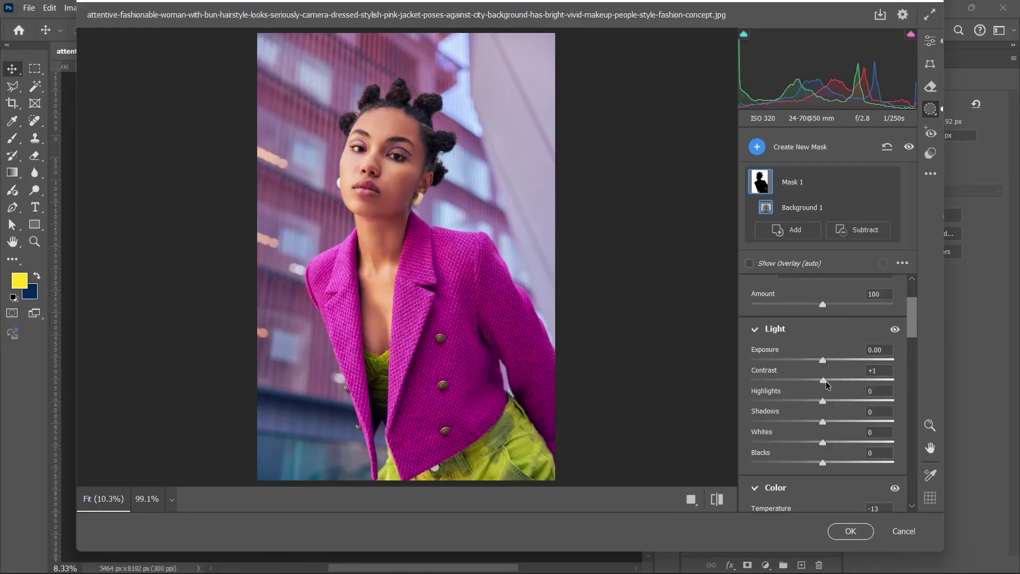
pyautogui.scroll(-5, 850, 372)
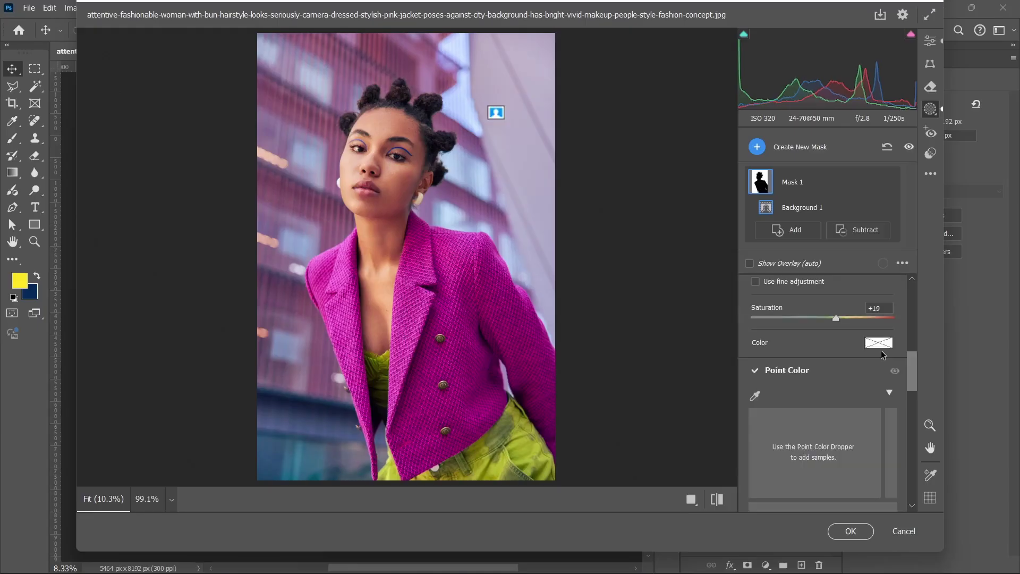
pyautogui.scroll(-5, 861, 356)
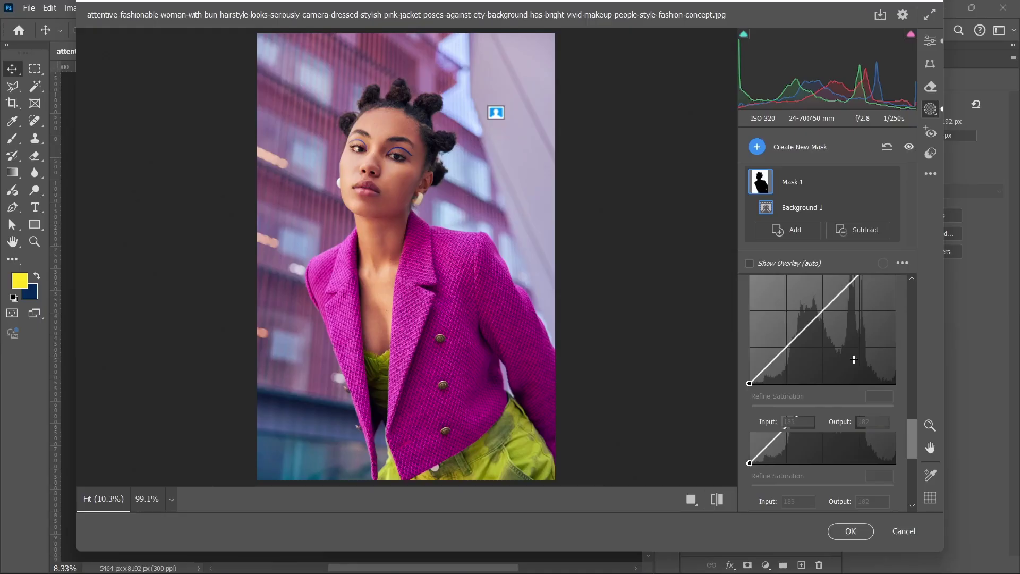
pyautogui.scroll(5, 854, 360)
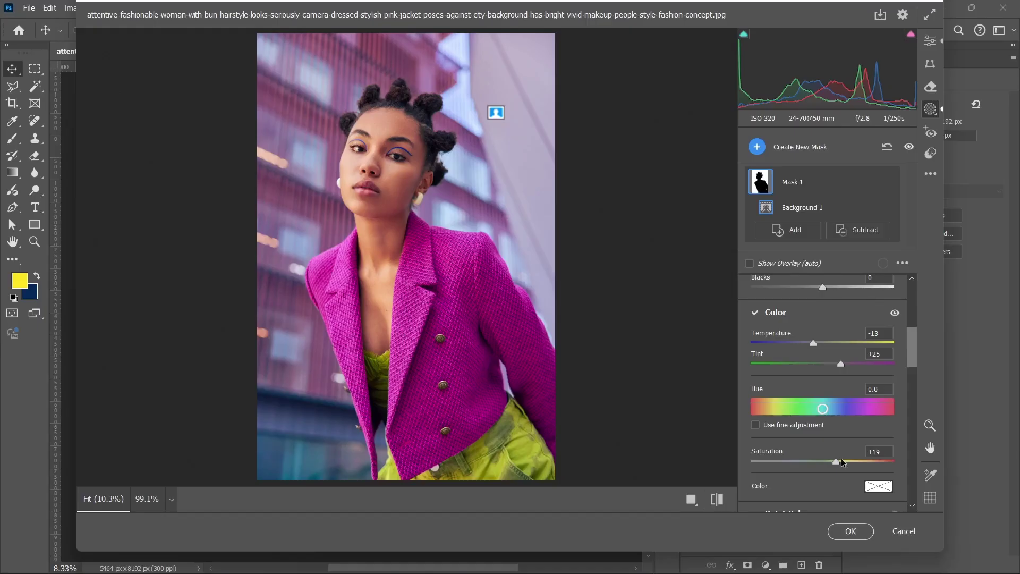
pyautogui.click(844, 531)
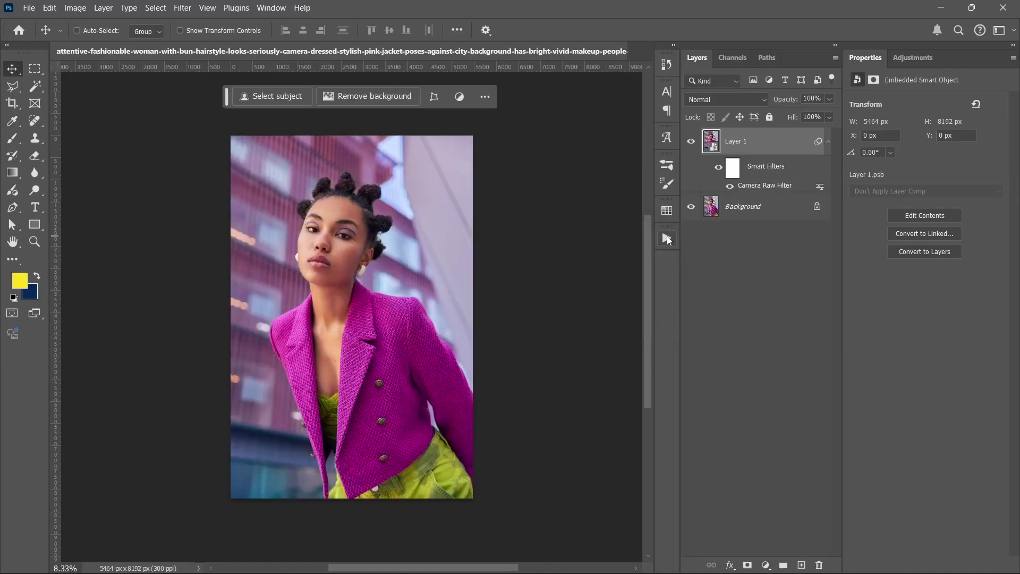
pyautogui.click(828, 142)
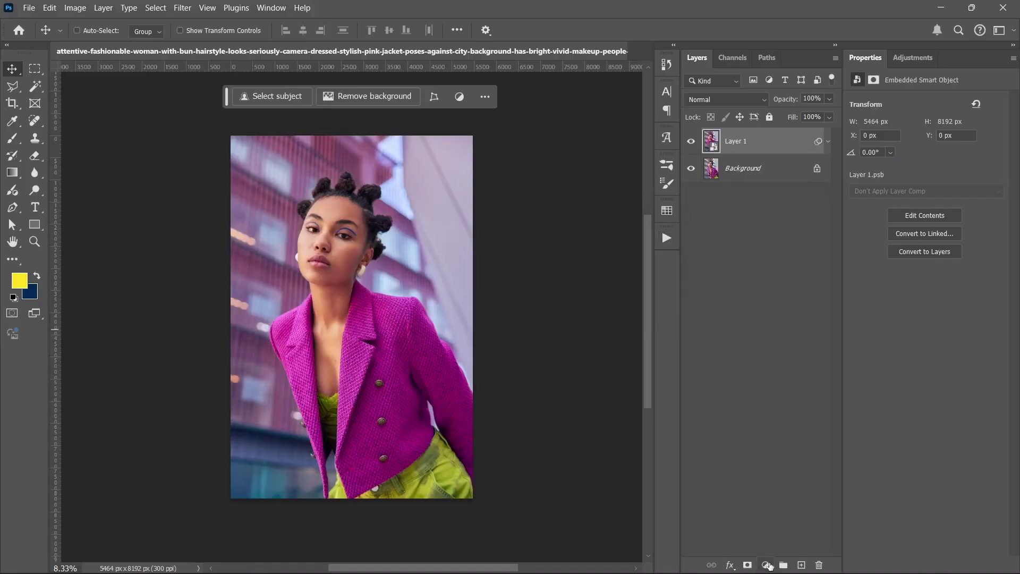
pyautogui.click(768, 566)
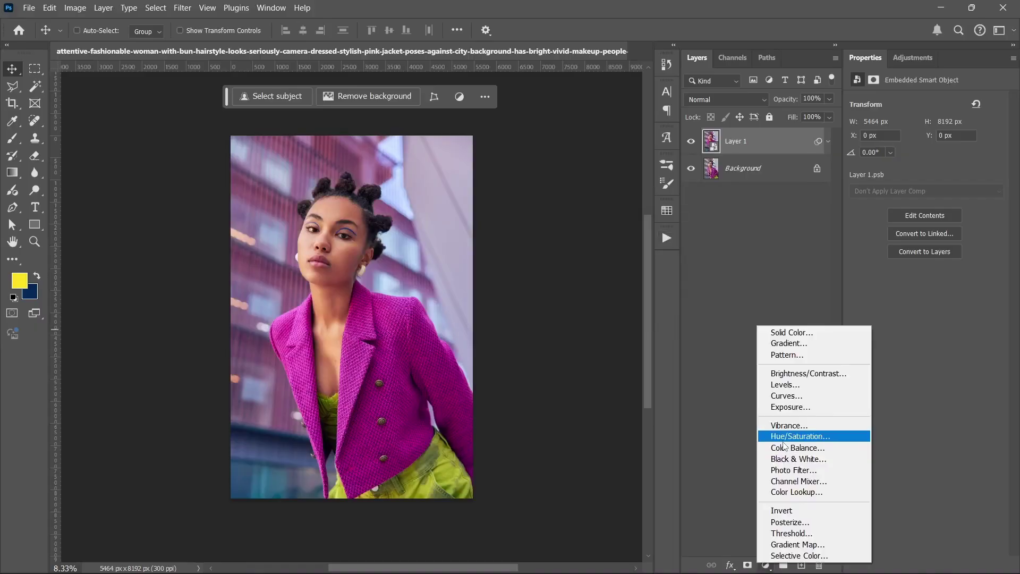
pyautogui.click(779, 554)
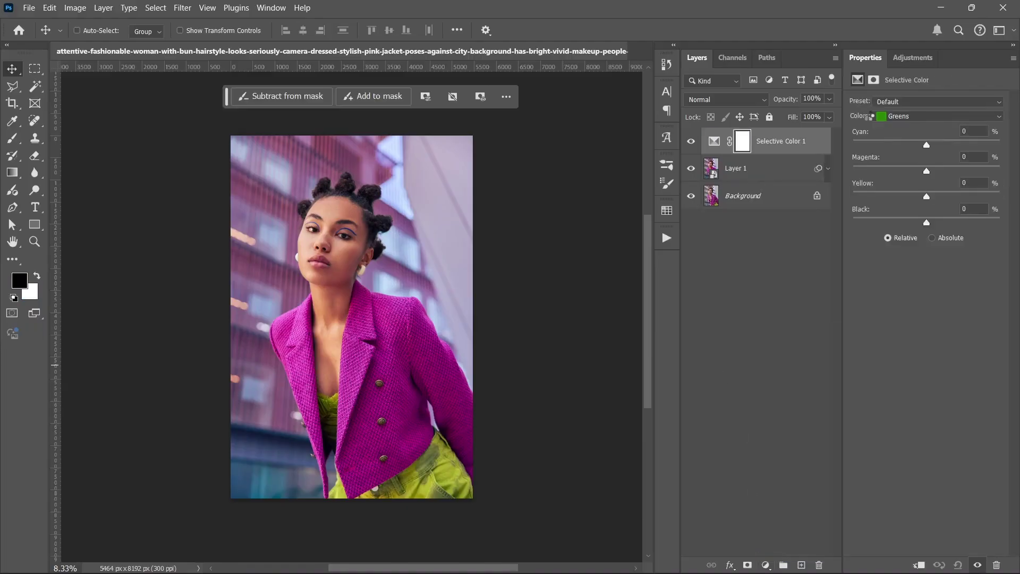
pyautogui.click(888, 118)
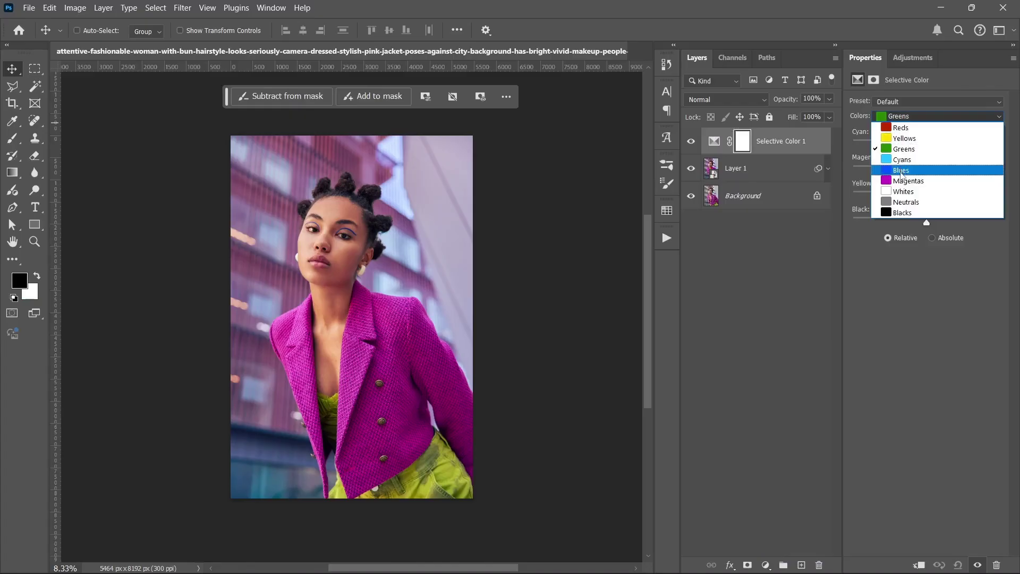
pyautogui.click(901, 117)
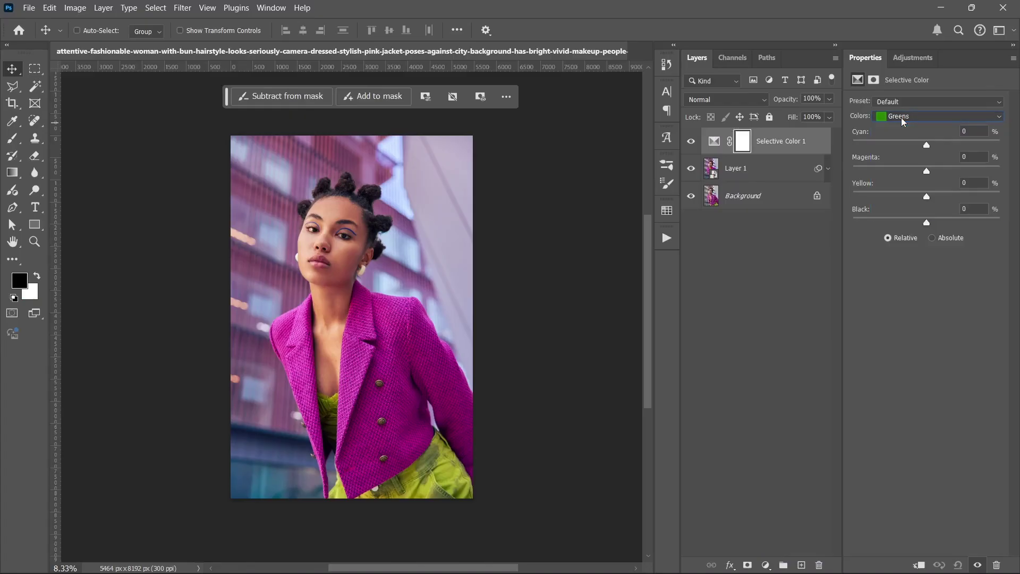
pyautogui.click(744, 170)
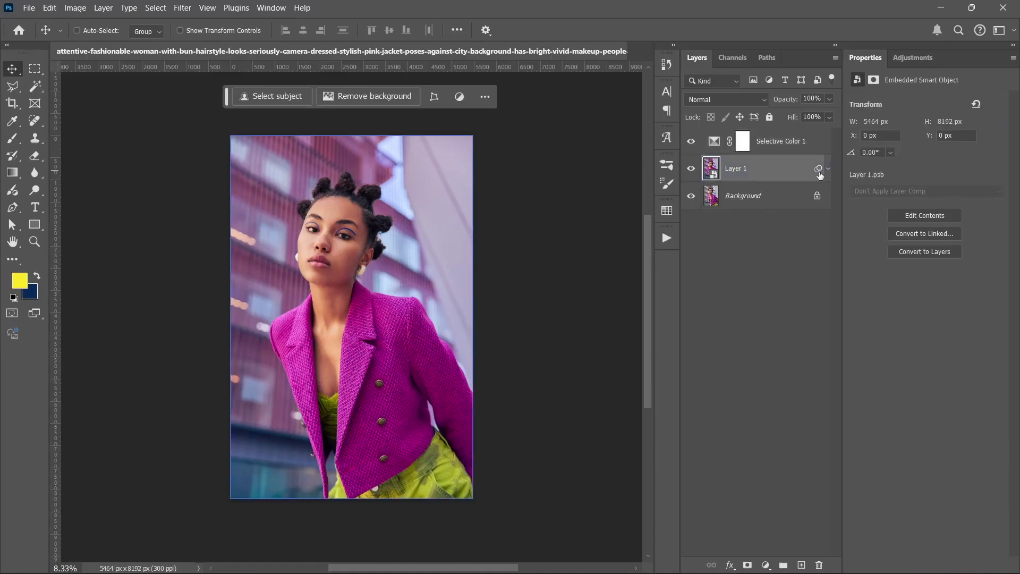
pyautogui.click(690, 141)
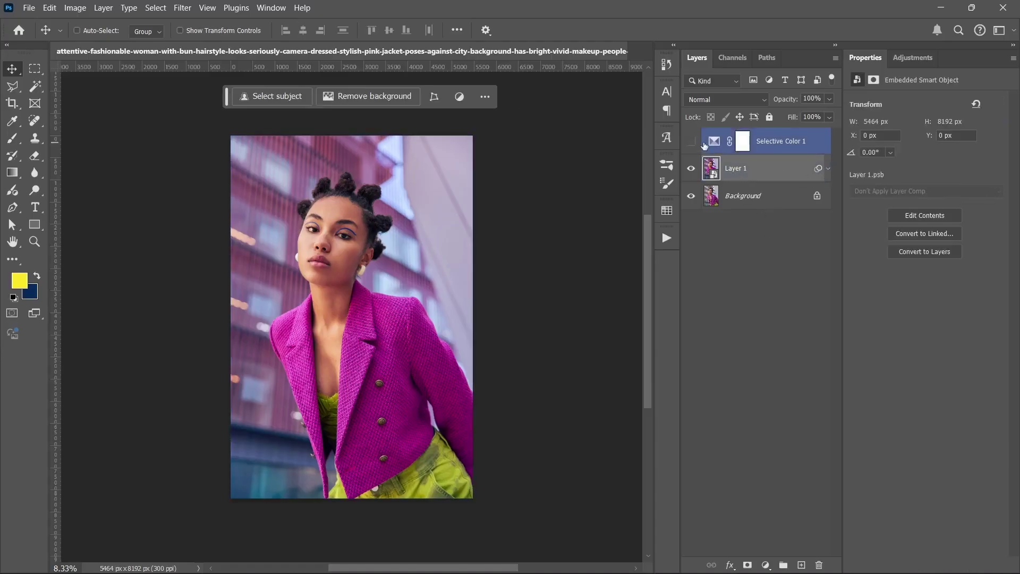
pyautogui.click(716, 144)
pyautogui.press('Delete')
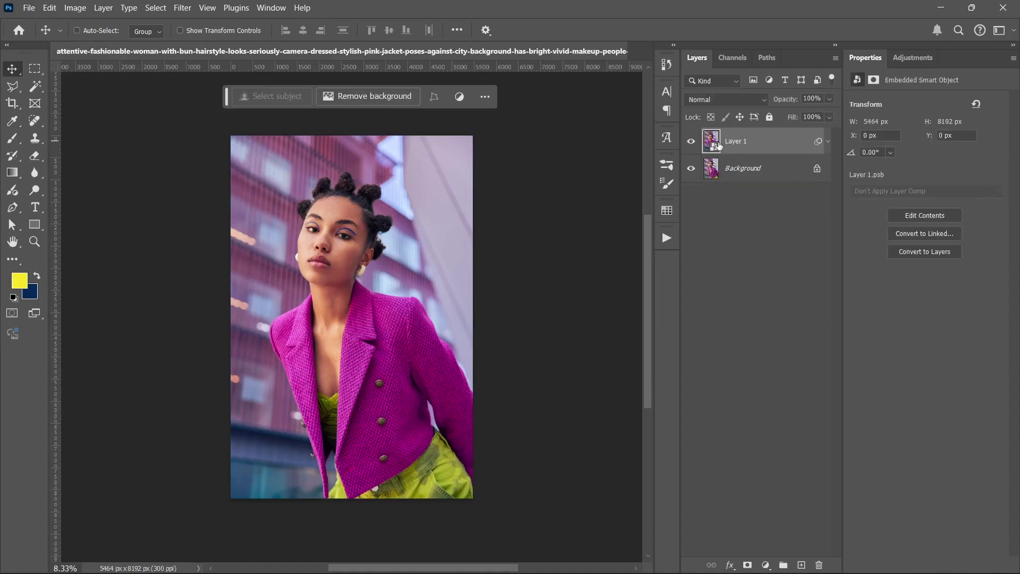
pyautogui.click(750, 199)
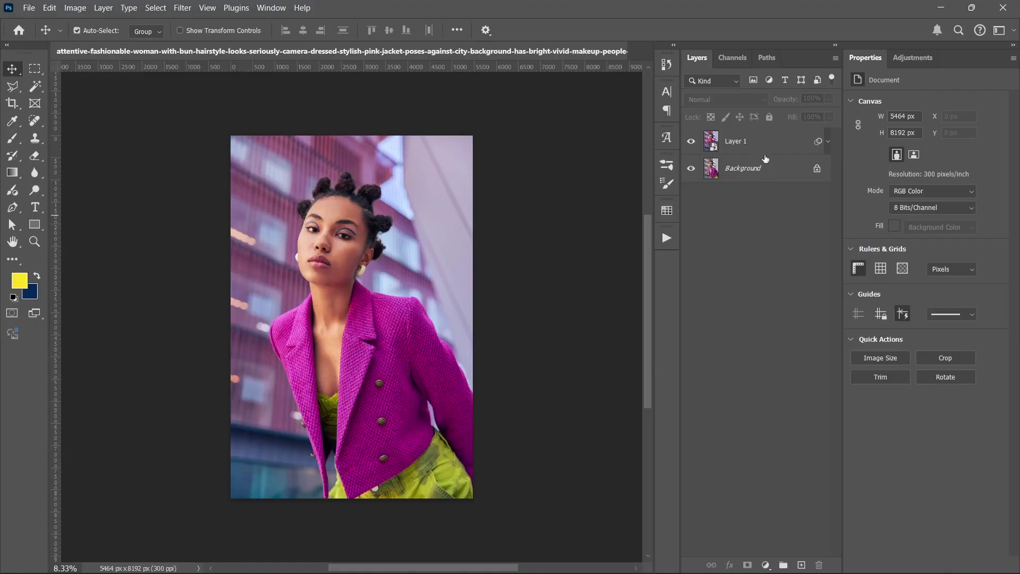
# Reopen the Camera Raw Filter applied to Layer 1 and show the Color Mixer settings.
pyautogui.click(809, 145)
pyautogui.click(828, 142)
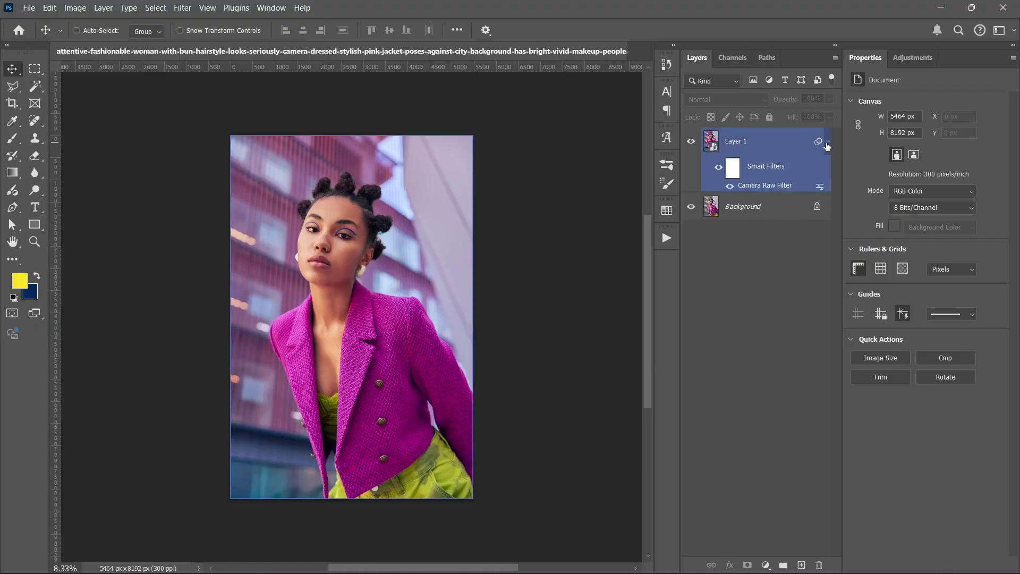
pyautogui.doubleClick(761, 186)
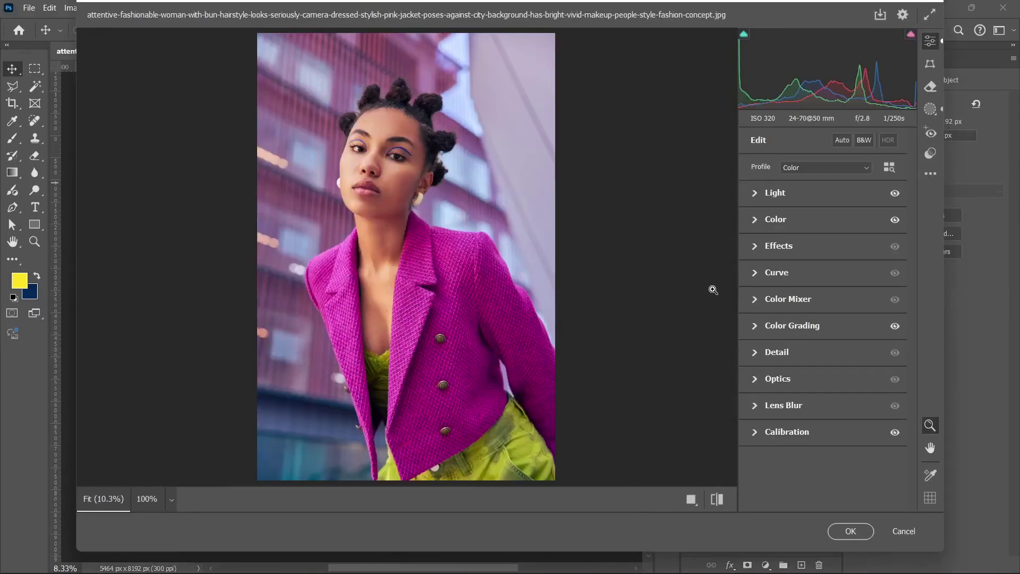
pyautogui.click(761, 297)
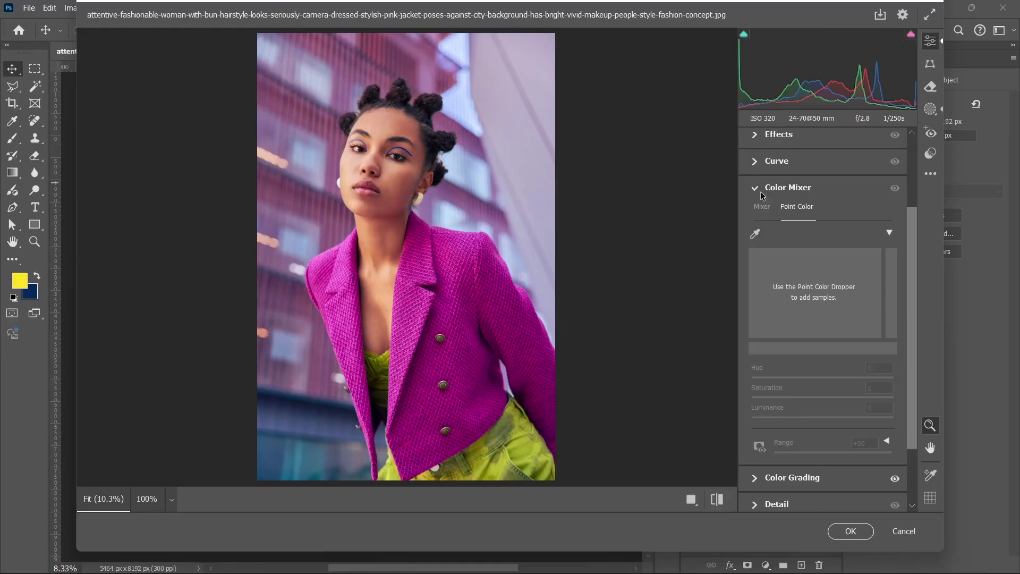
pyautogui.click(763, 195)
pyautogui.click(768, 353)
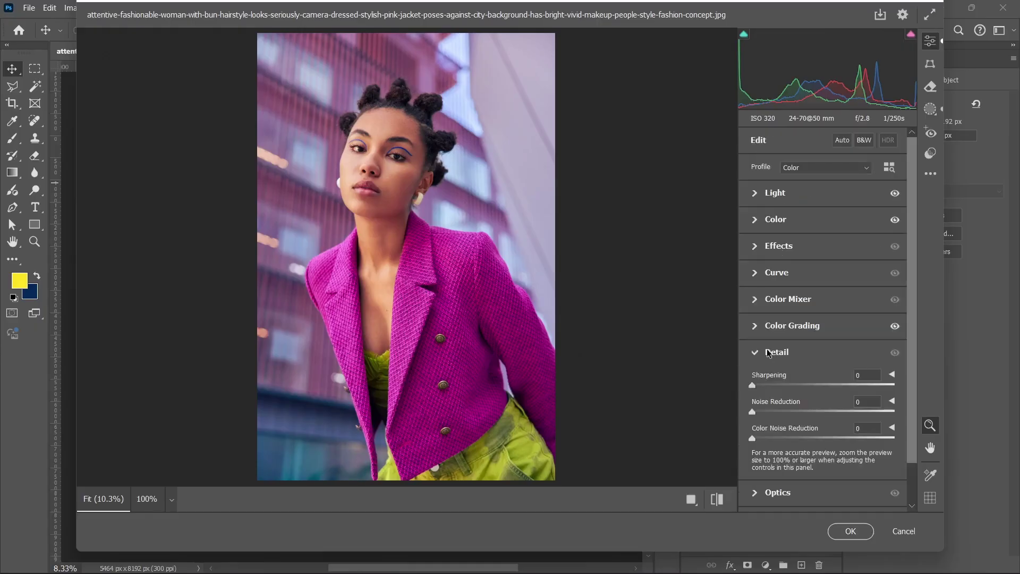
pyautogui.click(768, 352)
pyautogui.click(767, 301)
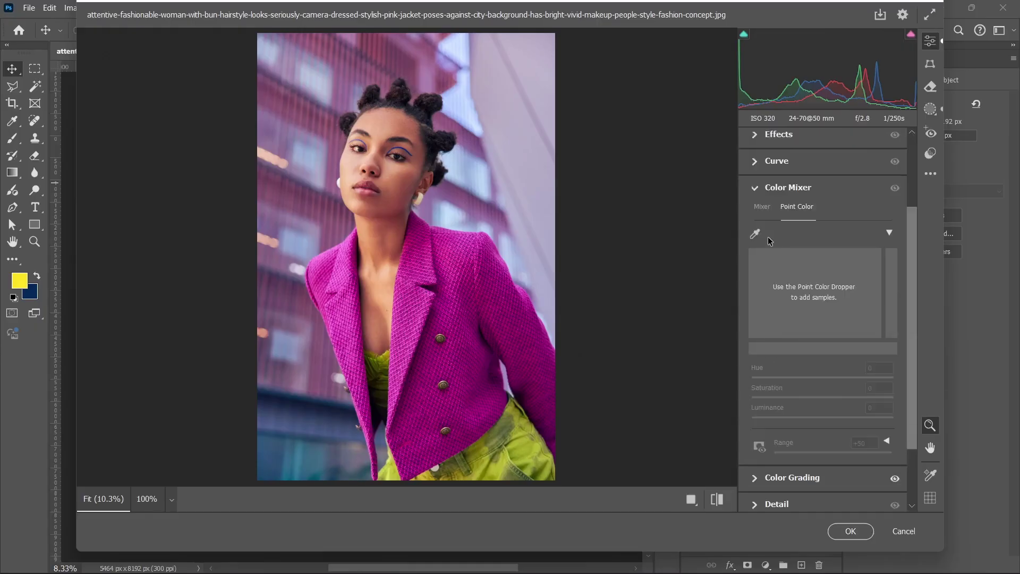
# Set the Color Mixer saturation of Purples to +15, Magentas to +24, Yellows to +14 and Greens to +30.
pyautogui.click(763, 207)
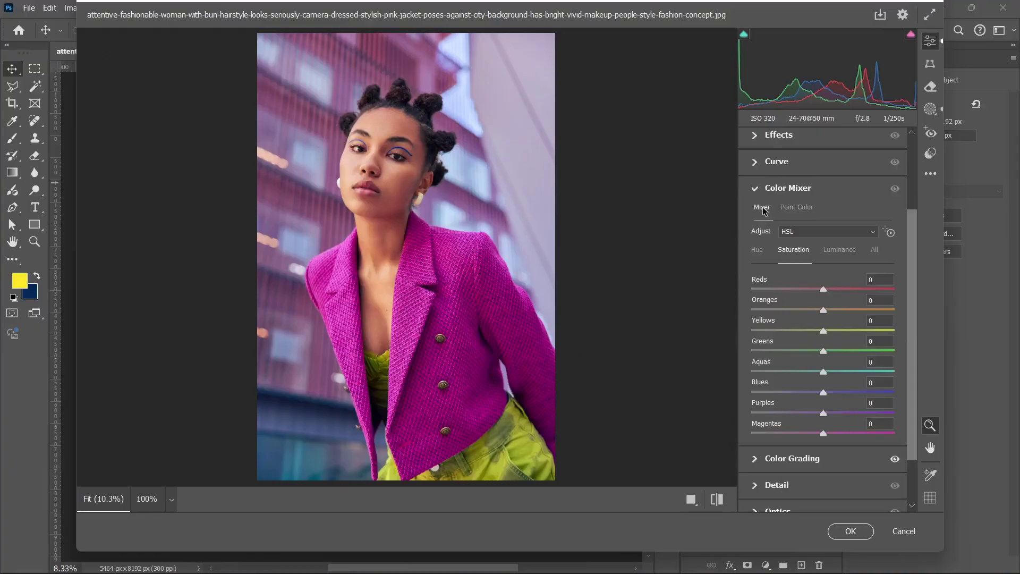
pyautogui.click(790, 208)
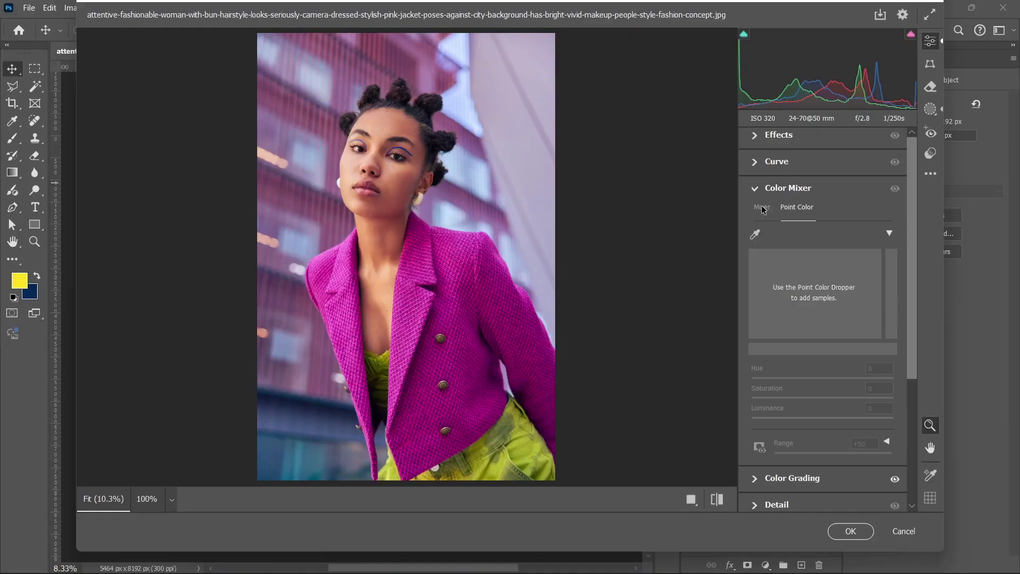
pyautogui.click(763, 208)
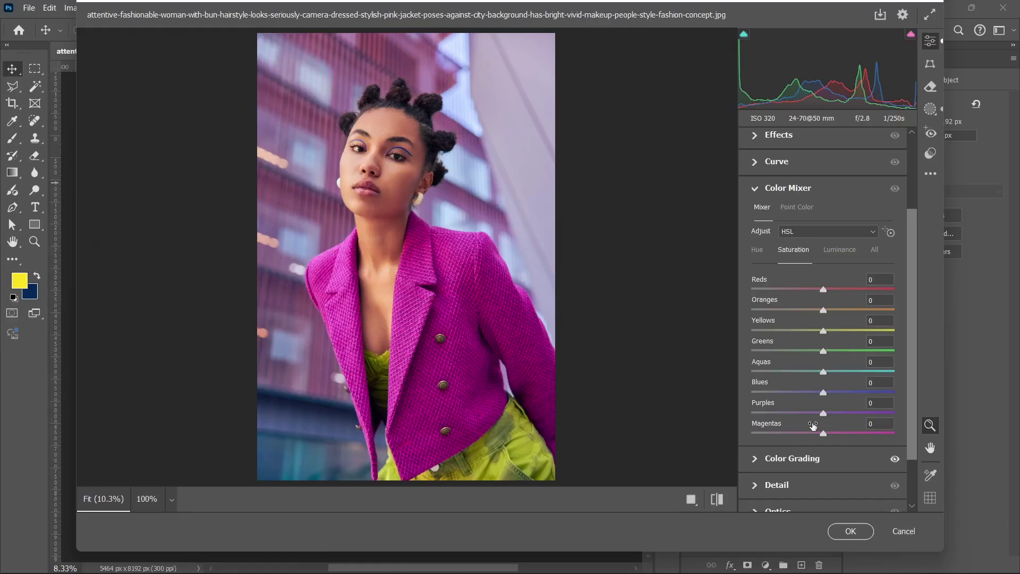
pyautogui.moveTo(823, 433); pyautogui.dragTo(837, 416)
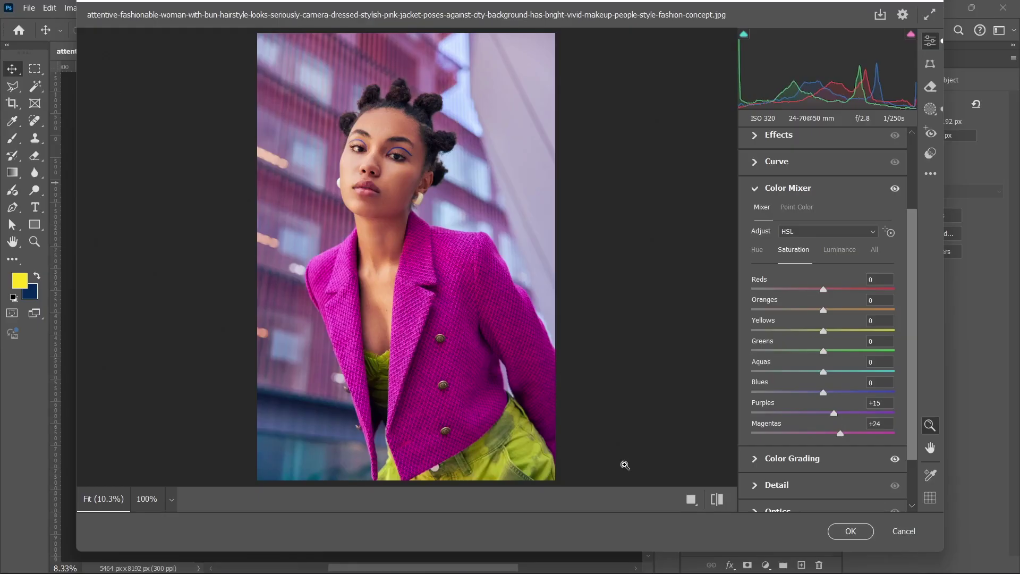
pyautogui.moveTo(822, 351); pyautogui.dragTo(832, 330)
# Sample the jacket's magenta as a Point Color and set its Saturation to +27.
pyautogui.click(793, 210)
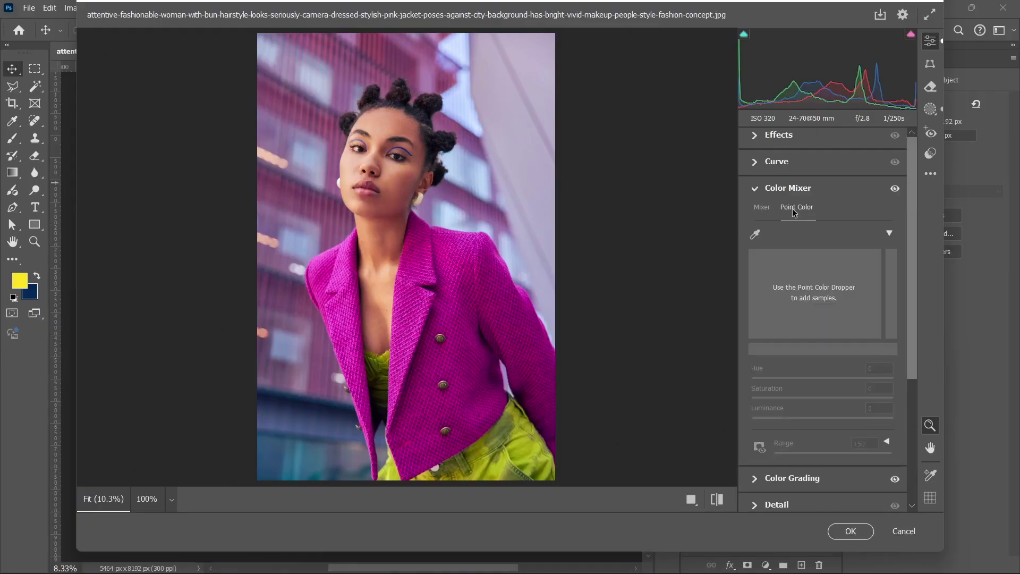
pyautogui.click(756, 235)
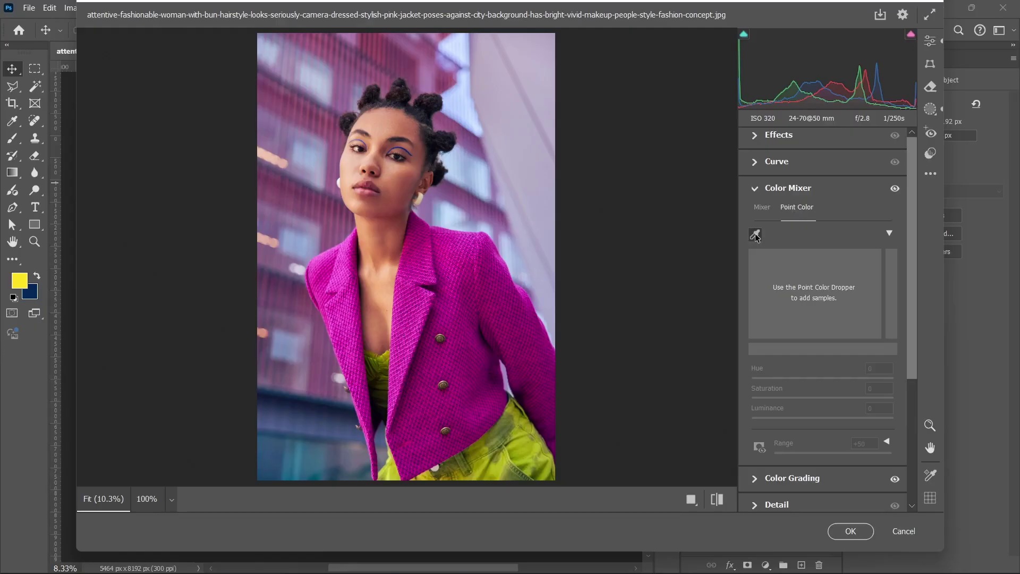
pyautogui.click(453, 275)
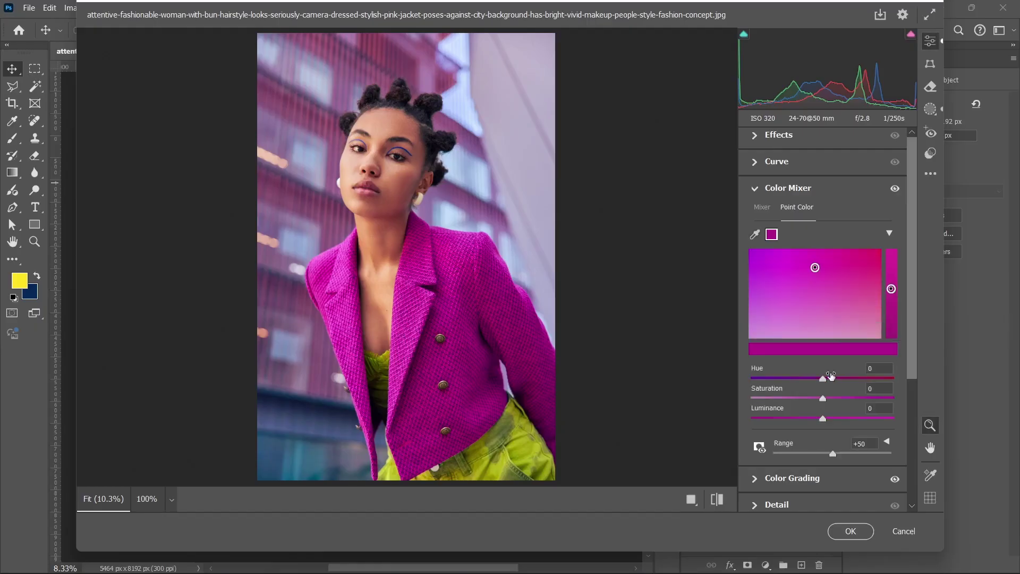
pyautogui.moveTo(822, 398); pyautogui.dragTo(841, 399)
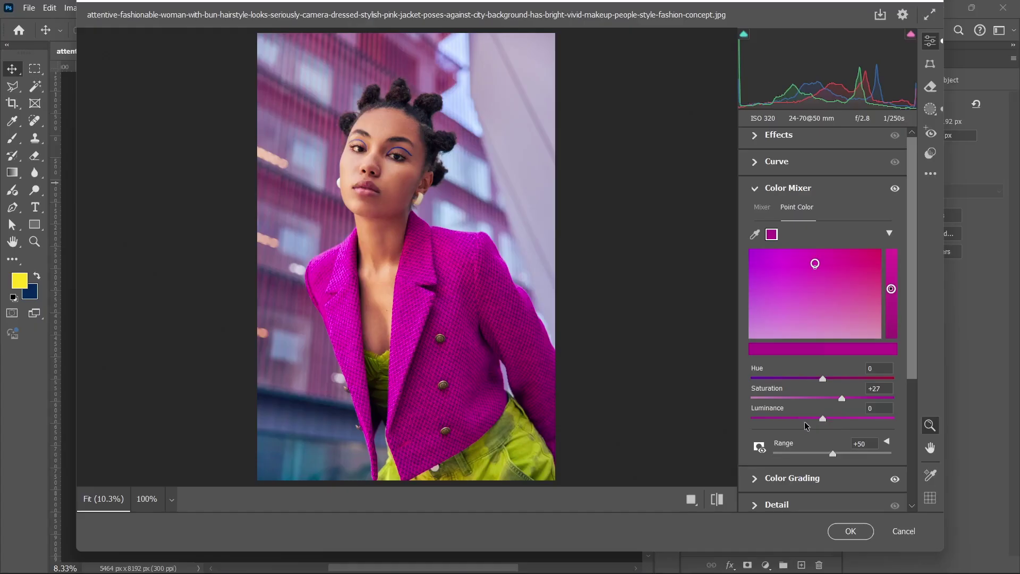
# Sample the green of the trousers as a Point Color and set its Saturation to +21 and Hue to +5.
pyautogui.click(755, 234)
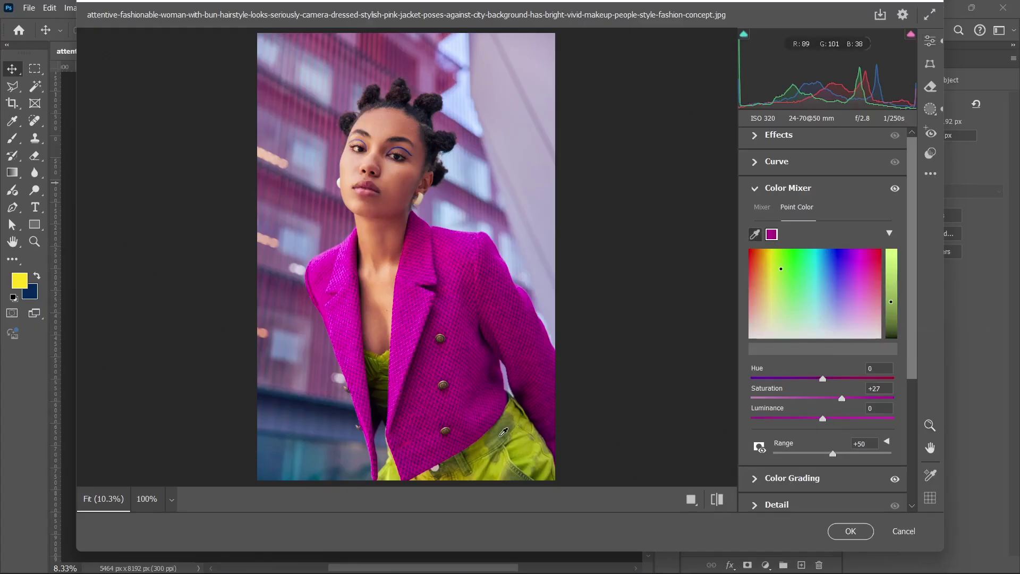
pyautogui.click(504, 433)
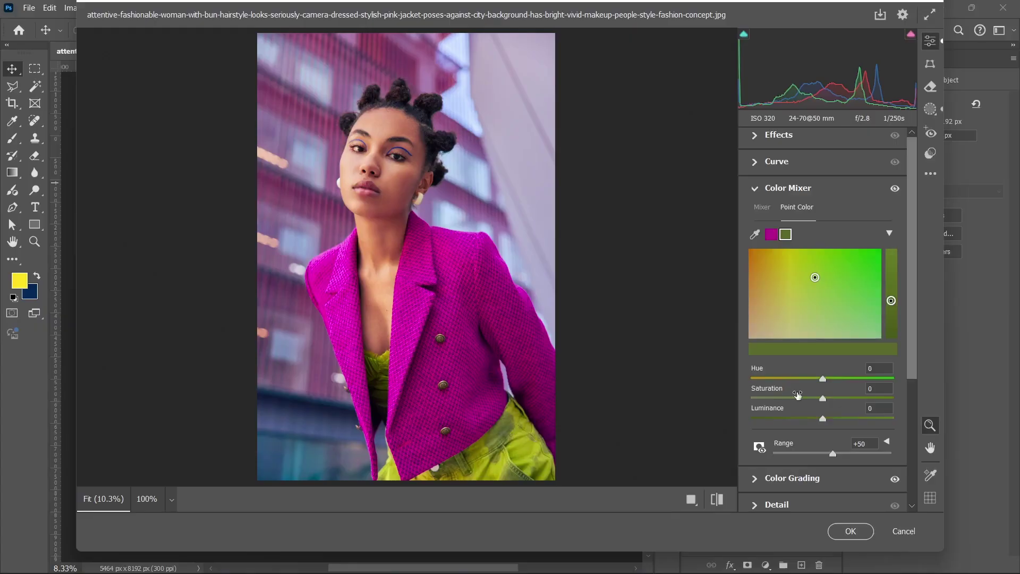
pyautogui.moveTo(823, 398)
pyautogui.mouseDown()
pyautogui.moveTo(839, 398)
pyautogui.moveTo(826, 378)
pyautogui.mouseUp()
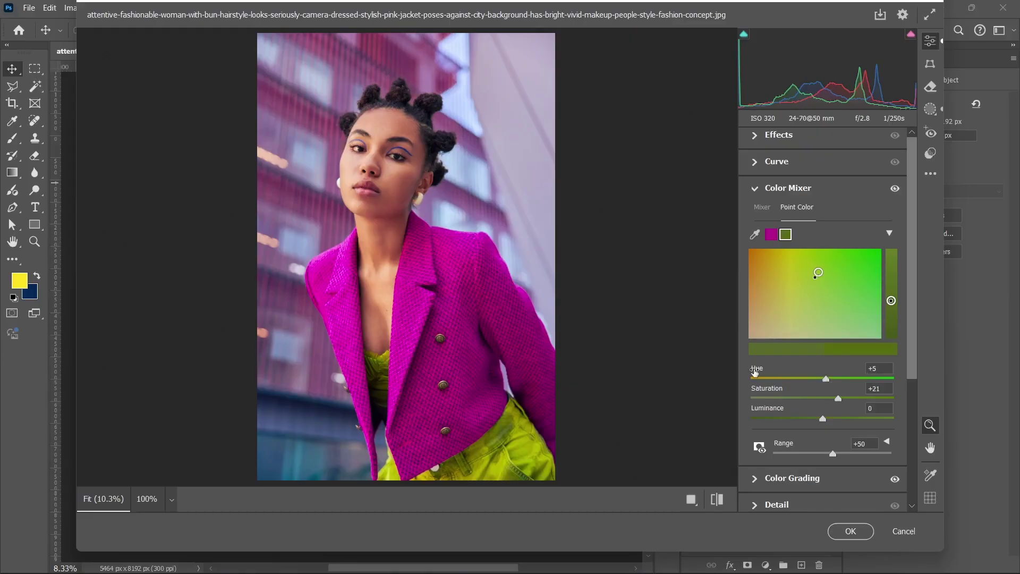
# Sample the color of the lips as a Point Color and set its Saturation to +9.
pyautogui.click(755, 235)
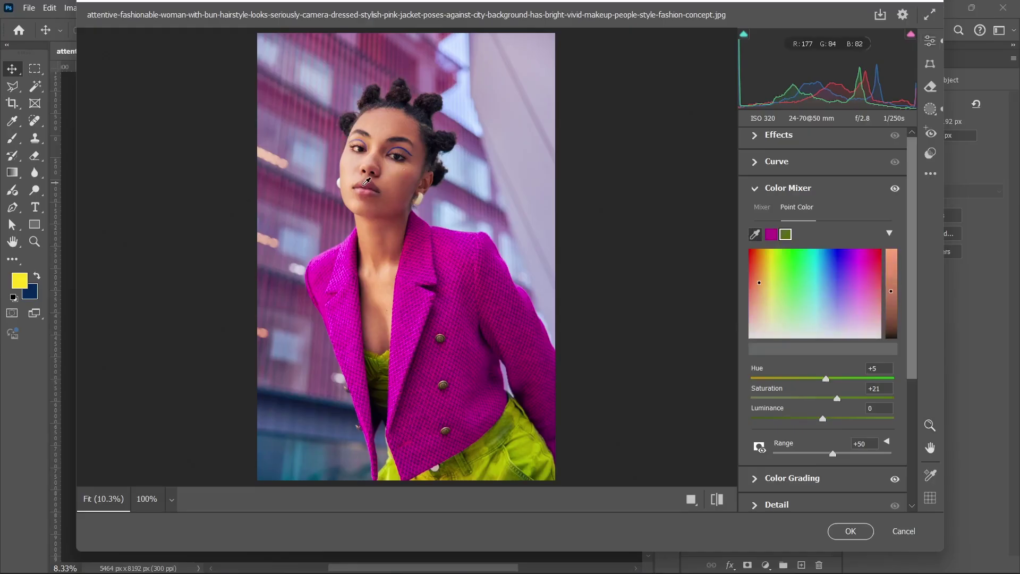
pyautogui.click(367, 182)
pyautogui.moveTo(830, 399)
pyautogui.mouseDown()
pyautogui.moveTo(846, 399)
pyautogui.moveTo(831, 396)
pyautogui.mouseUp()
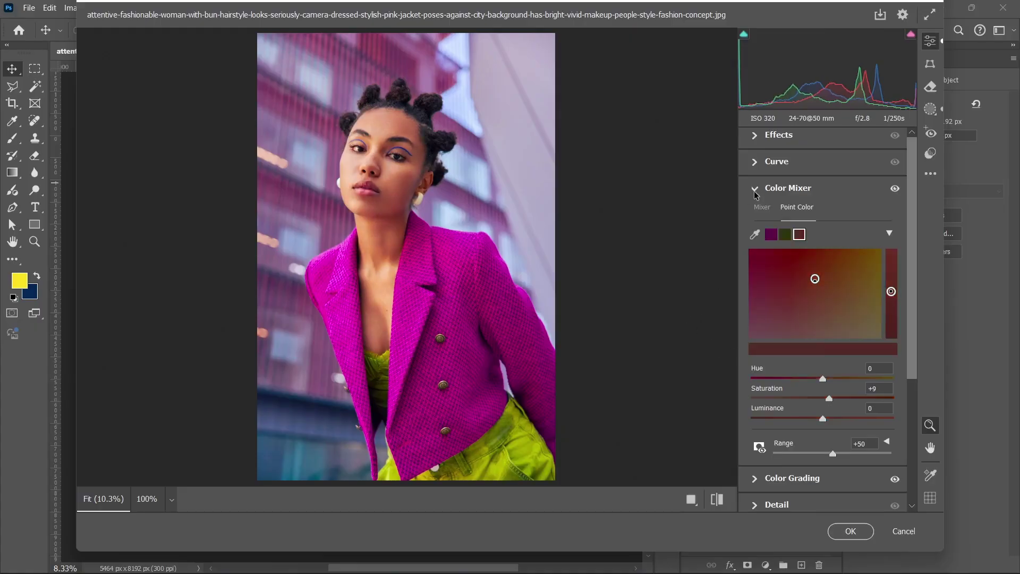
# Close the Color Mixer, apply the Camera Raw edits, and collapse the smart filters of Layer 1.
pyautogui.click(765, 209)
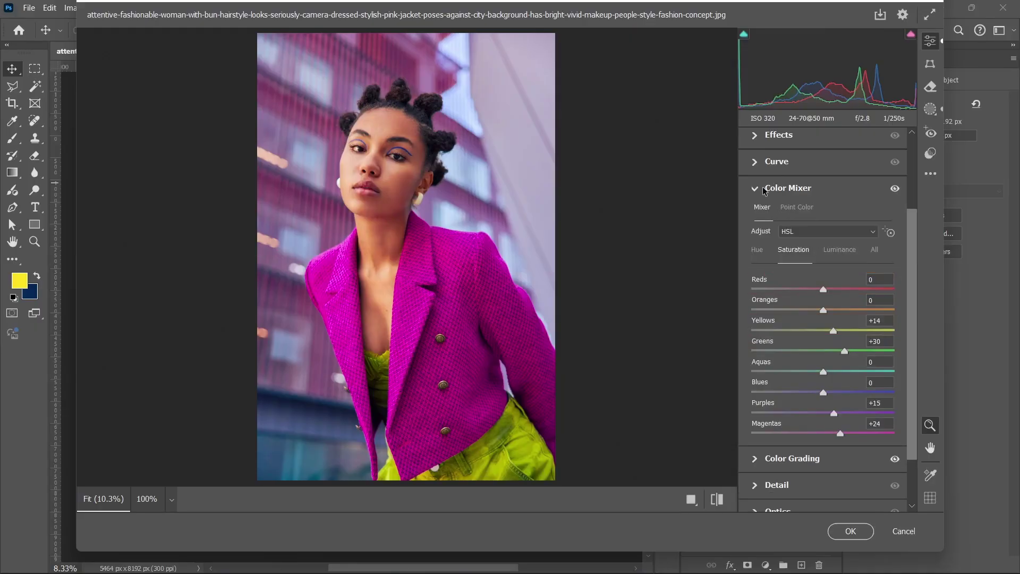
pyautogui.click(765, 190)
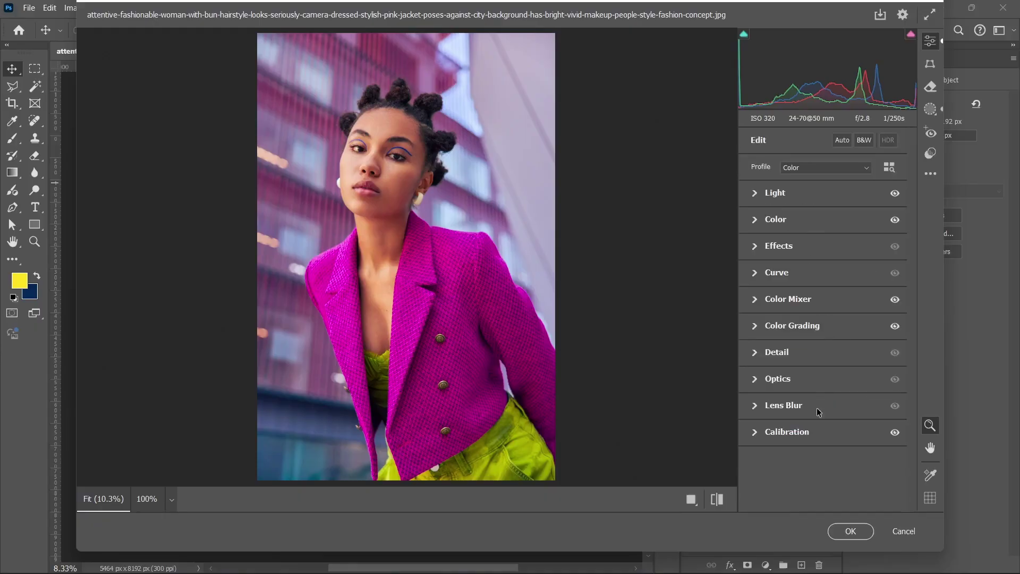
pyautogui.click(848, 531)
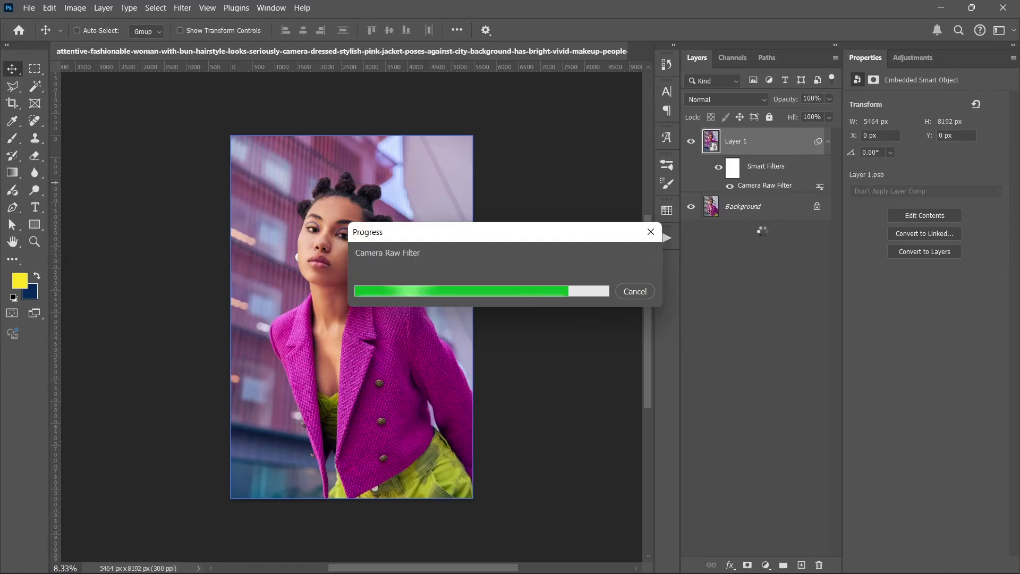
pyautogui.click(828, 141)
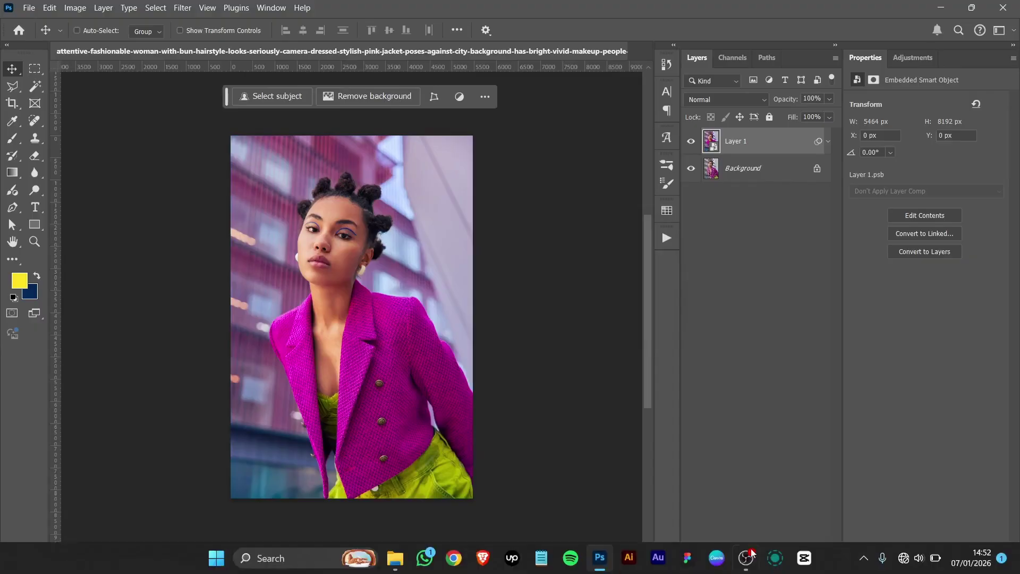
# Add a Selective Color adjustment layer and set Cyan to -11% for the Magentas.
pyautogui.click(766, 565)
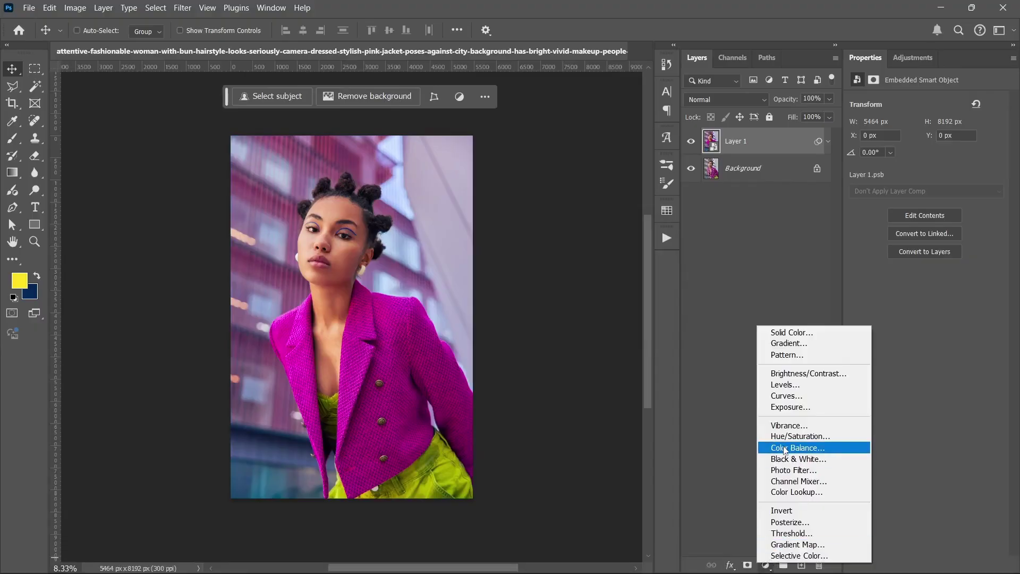
pyautogui.click(802, 556)
pyautogui.click(909, 116)
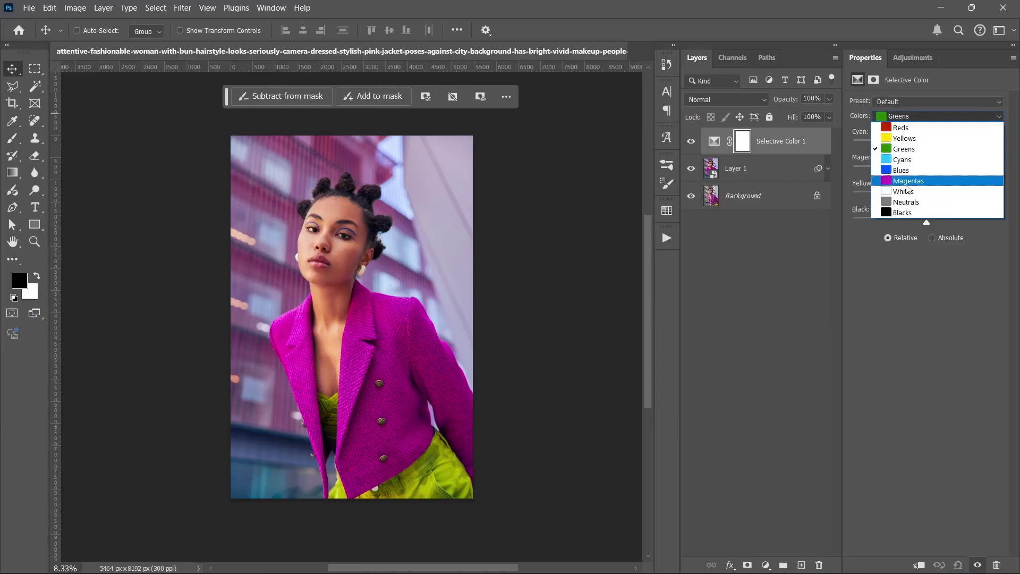
pyautogui.click(906, 183)
pyautogui.moveTo(926, 170); pyautogui.dragTo(915, 152)
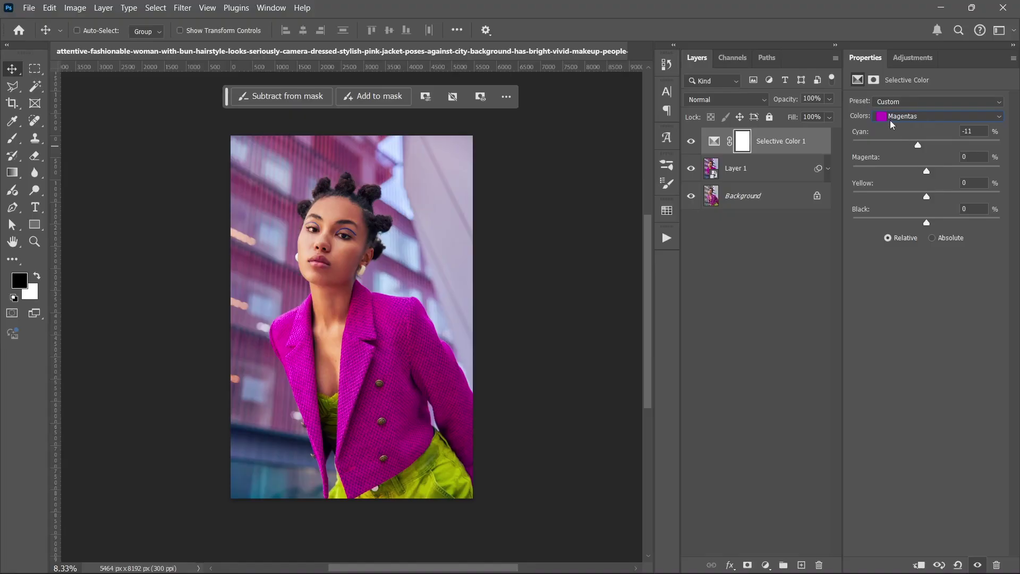
# Adjust the Cyan, Black and Yellow amounts for the Greens in the Selective Color layer.
pyautogui.click(890, 118)
pyautogui.click(892, 149)
pyautogui.moveTo(912, 144); pyautogui.dragTo(925, 146)
pyautogui.moveTo(931, 223)
pyautogui.mouseDown()
pyautogui.moveTo(918, 223)
pyautogui.moveTo(946, 233)
pyautogui.mouseUp()
pyautogui.moveTo(927, 197); pyautogui.dragTo(945, 171)
# Set Cyan to +13% for the Blacks in the Selective Color layer.
pyautogui.click(900, 116)
pyautogui.click(902, 213)
pyautogui.moveTo(923, 153)
pyautogui.mouseDown()
pyautogui.moveTo(947, 156)
pyautogui.moveTo(936, 154)
pyautogui.mouseUp()
# Add a Levels adjustment layer with input black 17 and input white 243, check its before and after, and deselect it.
pyautogui.click(766, 565)
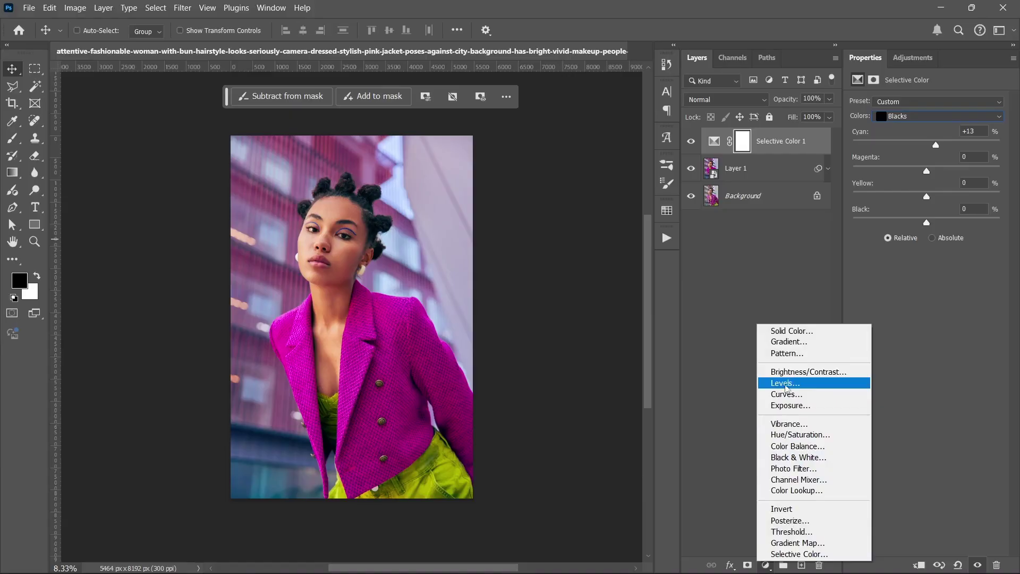
pyautogui.click(786, 388)
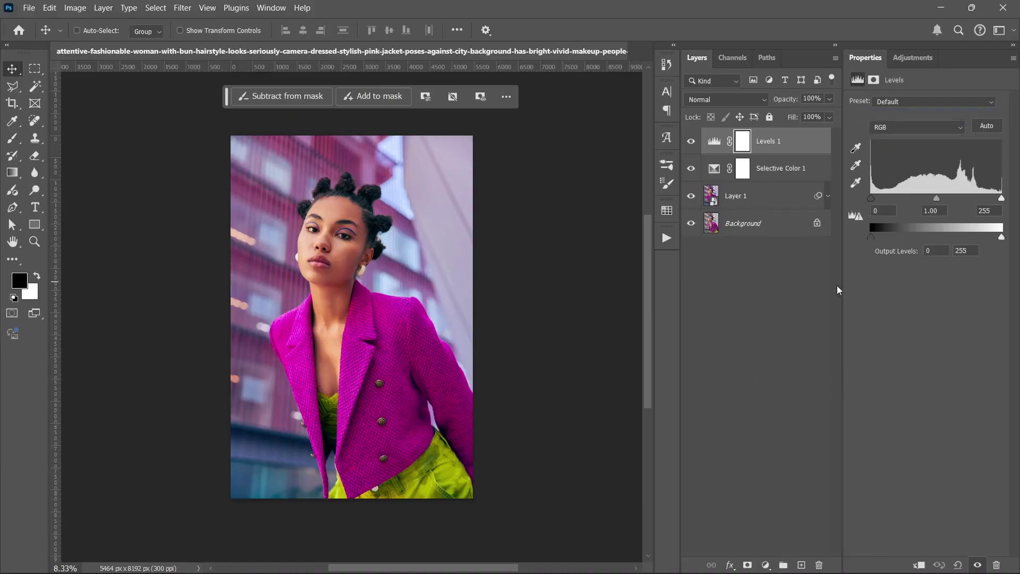
pyautogui.moveTo(872, 202); pyautogui.dragTo(880, 202)
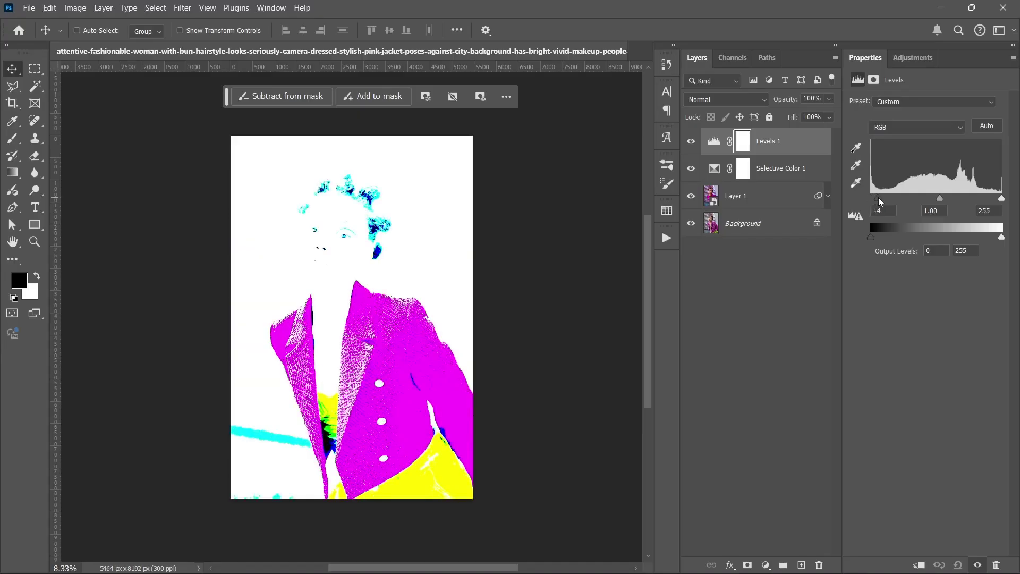
pyautogui.moveTo(880, 201); pyautogui.dragTo(881, 202)
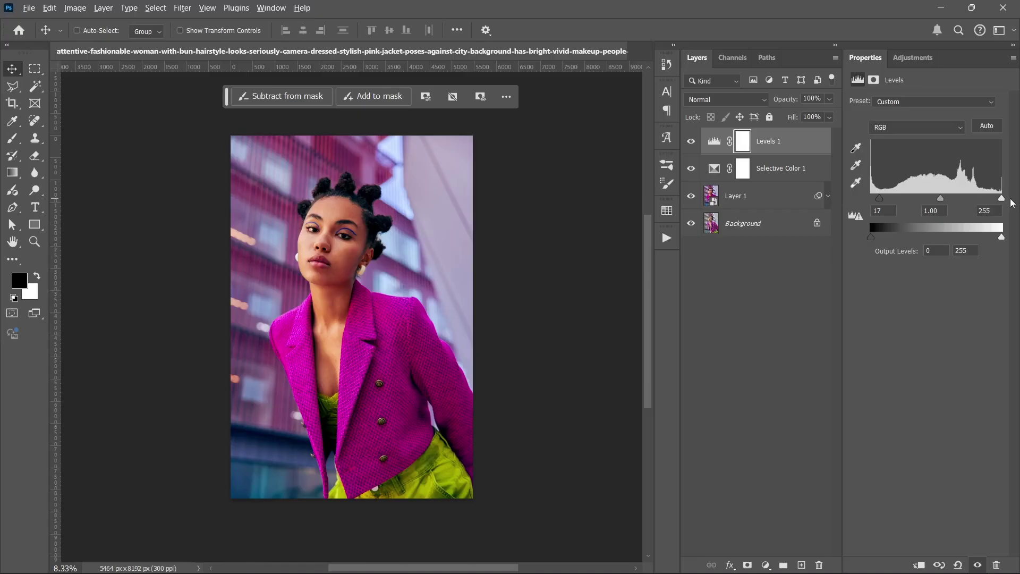
pyautogui.moveTo(1002, 199); pyautogui.dragTo(997, 200)
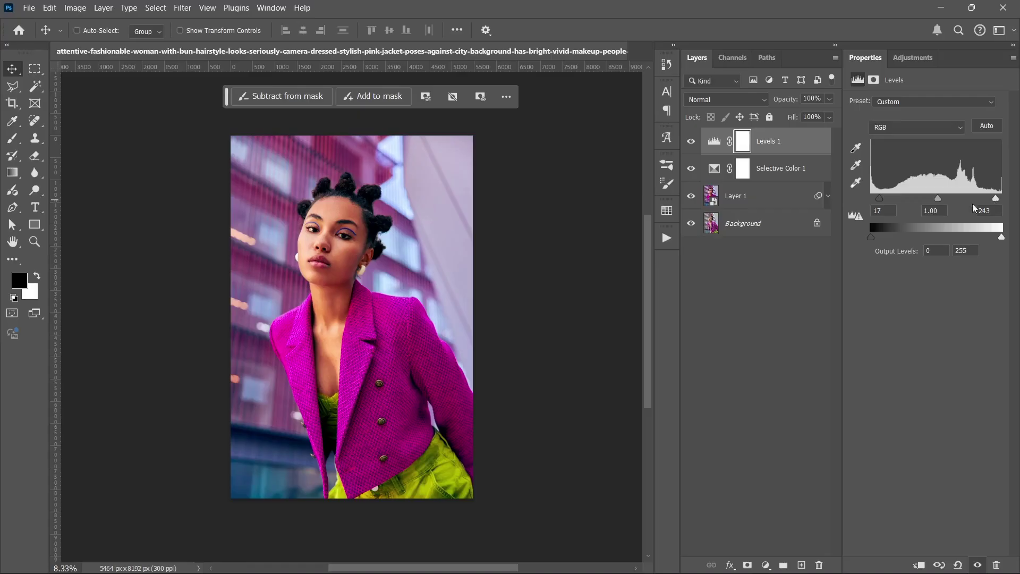
pyautogui.click(689, 144)
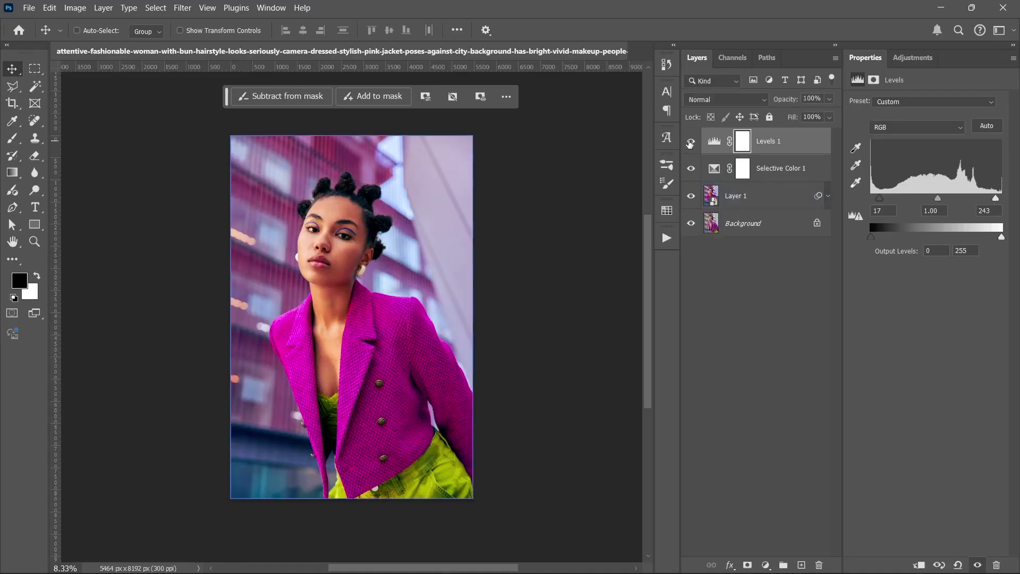
pyautogui.click(754, 294)
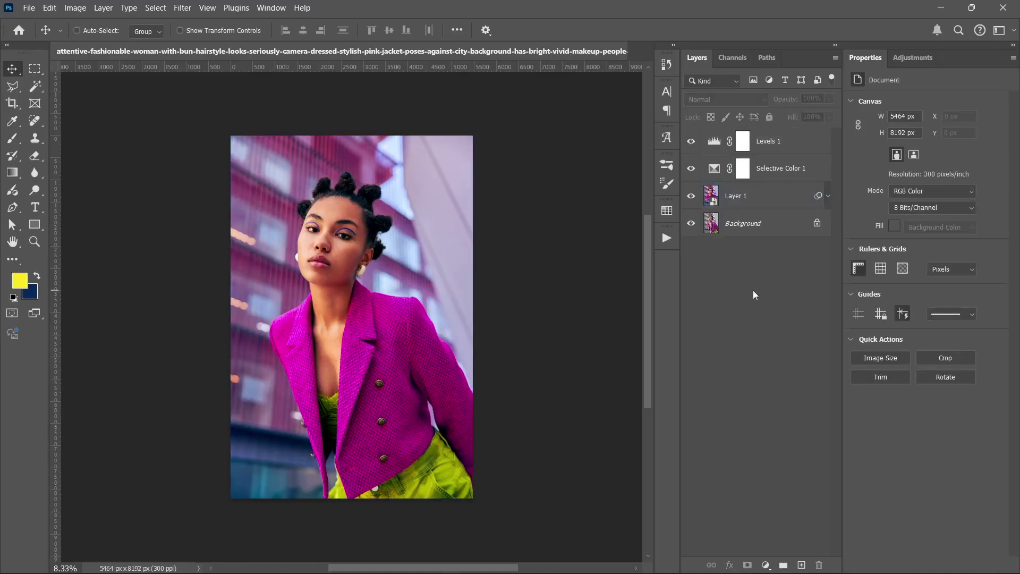